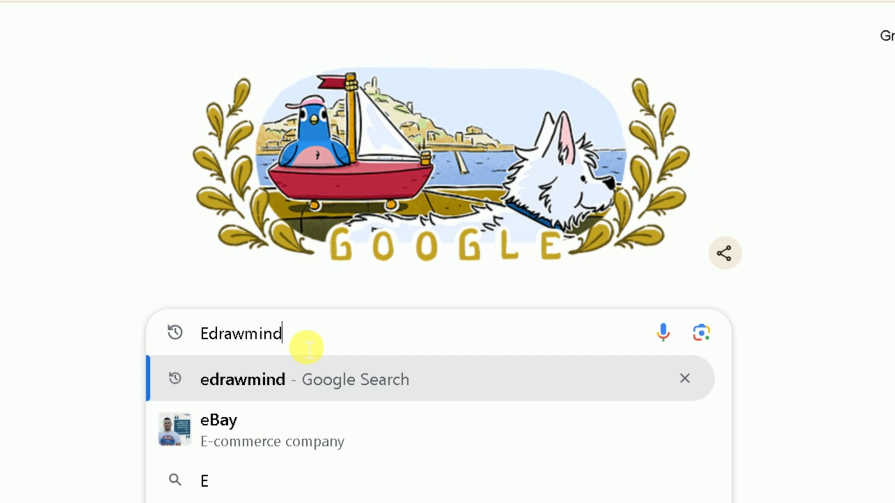
Step: Search Google for edrawmind and browse the edrawmind.com features and supported platforms
{"action": "key", "text": "Return"}
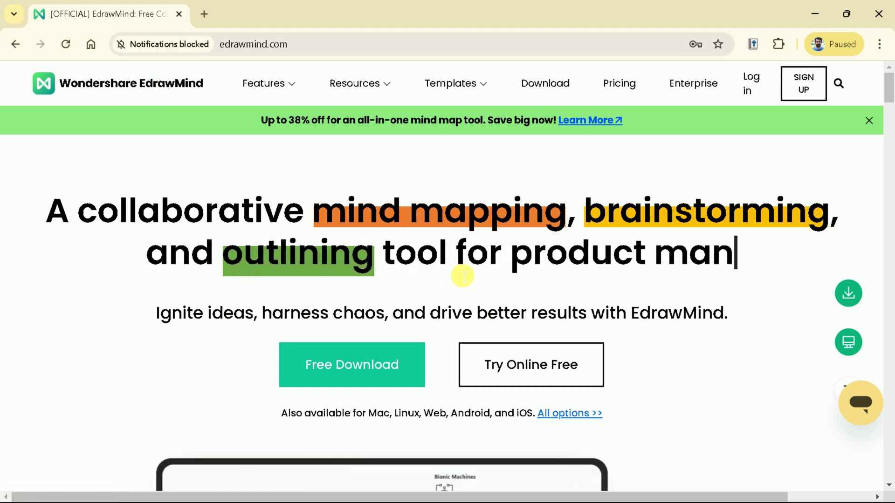
{"action": "scroll", "coordinate": [459, 271], "scroll_direction": "down", "scroll_amount": 1}
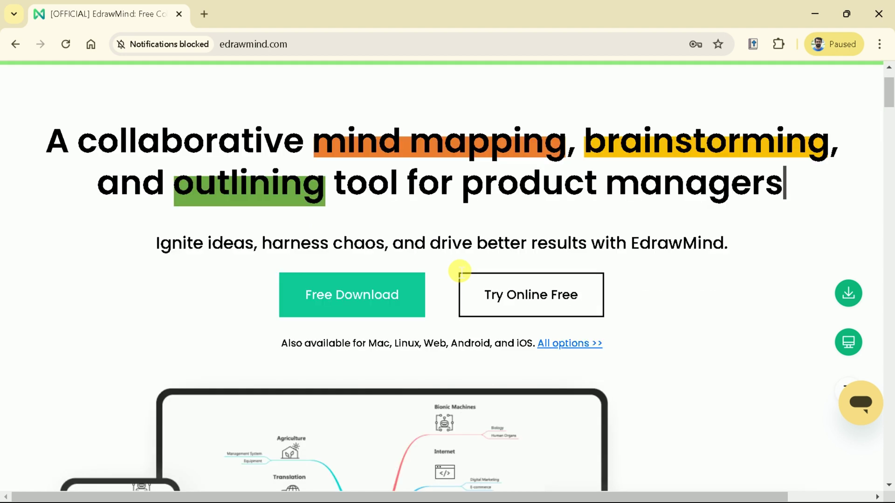
{"action": "scroll", "coordinate": [455, 268], "scroll_direction": "down", "scroll_amount": 2}
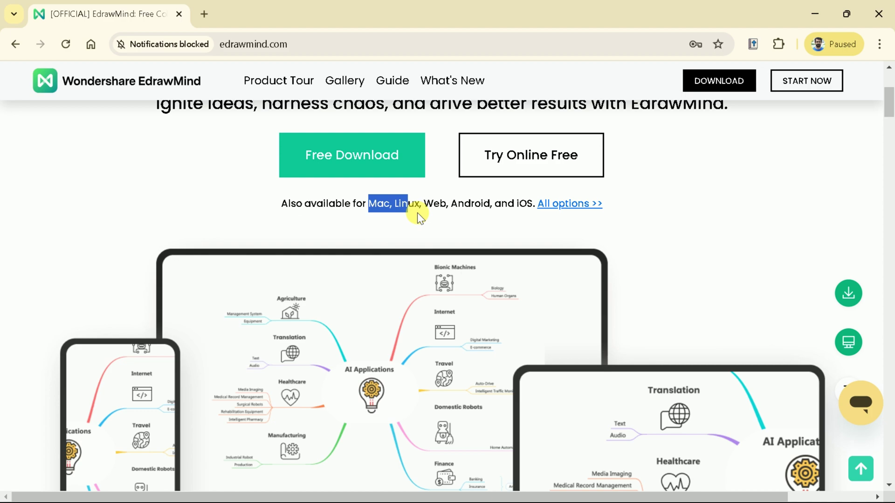
{"action": "left_click_drag", "start_coordinate": [417, 212], "coordinate": [541, 214]}
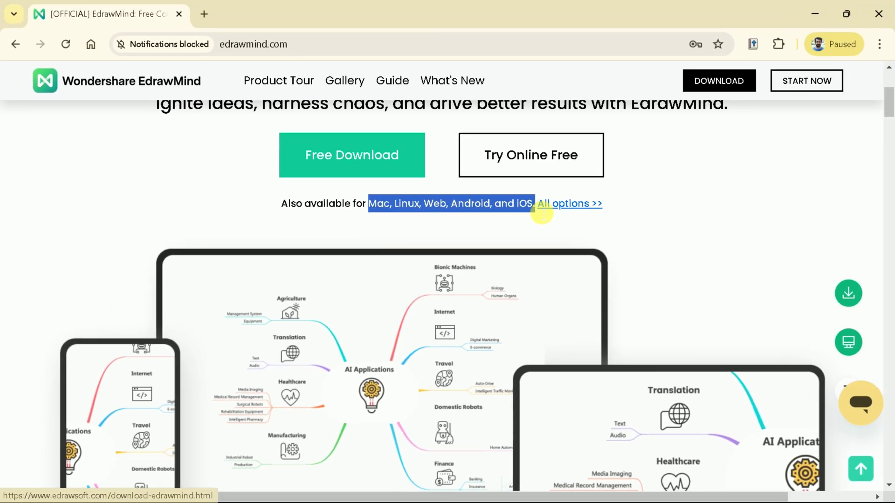
{"action": "scroll", "coordinate": [660, 232], "scroll_direction": "down", "scroll_amount": 10}
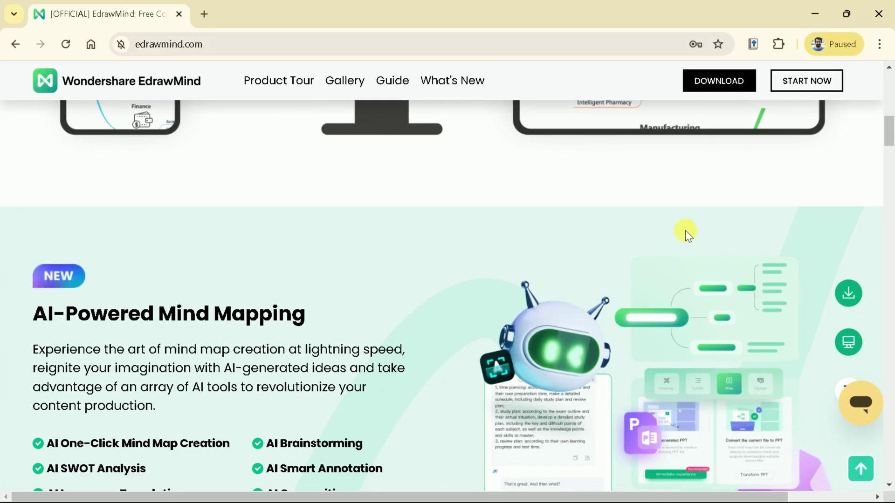
{"action": "scroll", "coordinate": [686, 233], "scroll_direction": "down", "scroll_amount": 1}
{"action": "scroll", "coordinate": [153, 239], "scroll_direction": "down", "scroll_amount": 1}
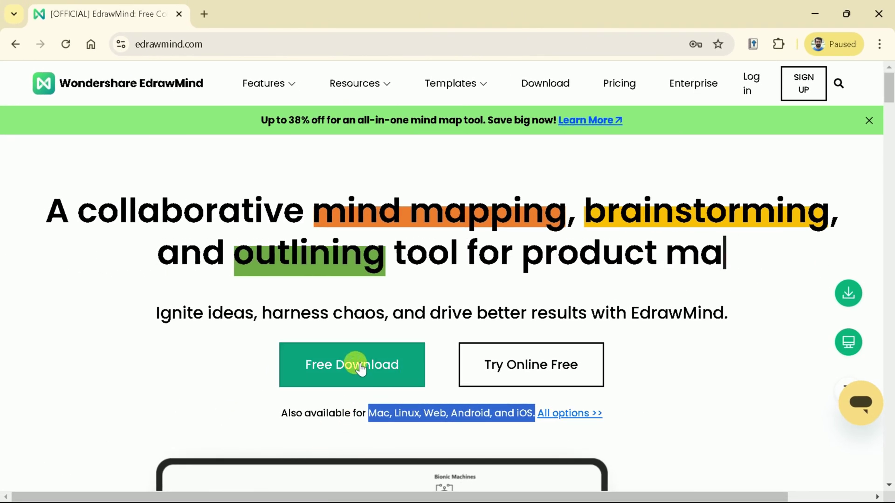
Step: Download the EdrawMind installer, then focus the AI mind-map prompt on EdrawMind's Workbench
{"action": "left_click", "coordinate": [359, 365]}
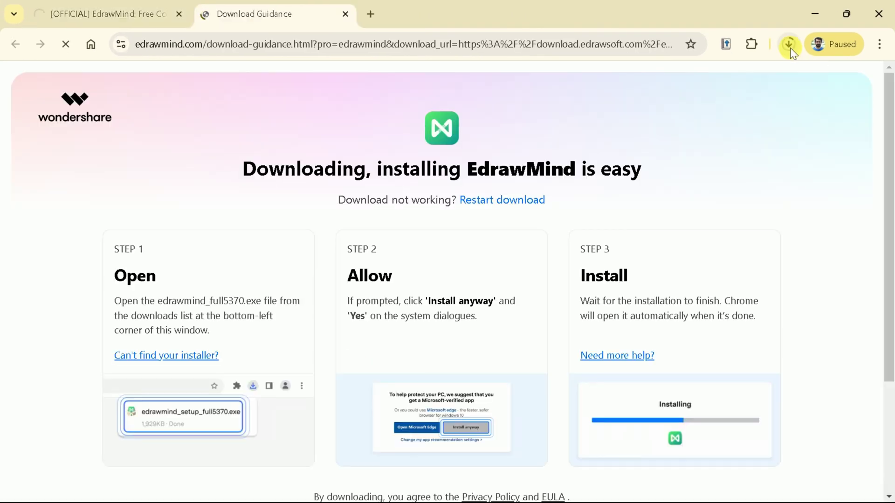
{"action": "left_click", "coordinate": [789, 45]}
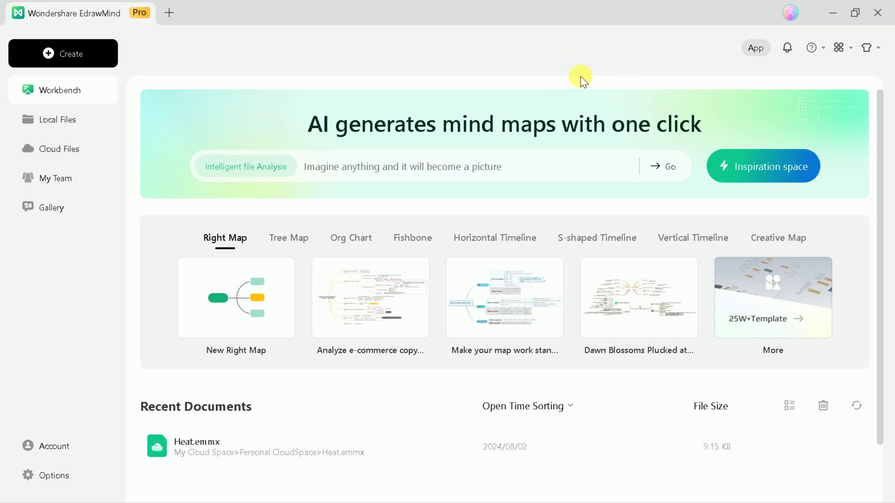
{"action": "scroll", "coordinate": [835, 182], "scroll_direction": "down", "scroll_amount": 2}
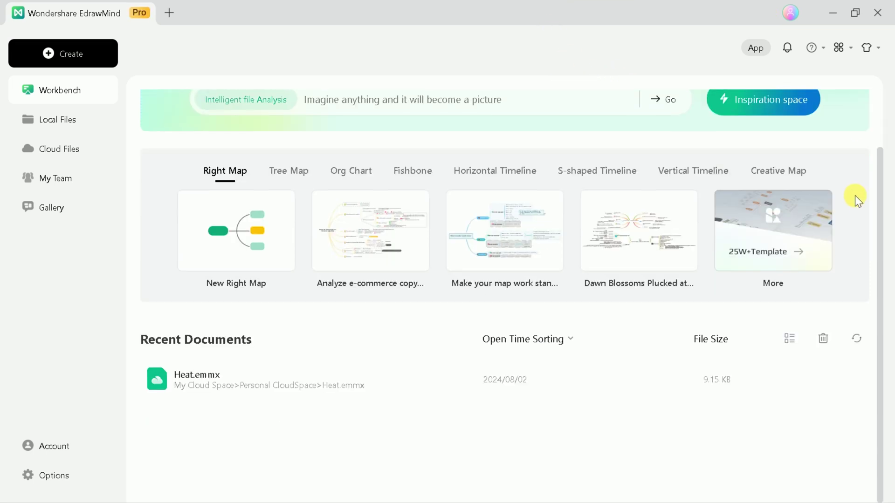
{"action": "scroll", "coordinate": [855, 201], "scroll_direction": "up", "scroll_amount": 2}
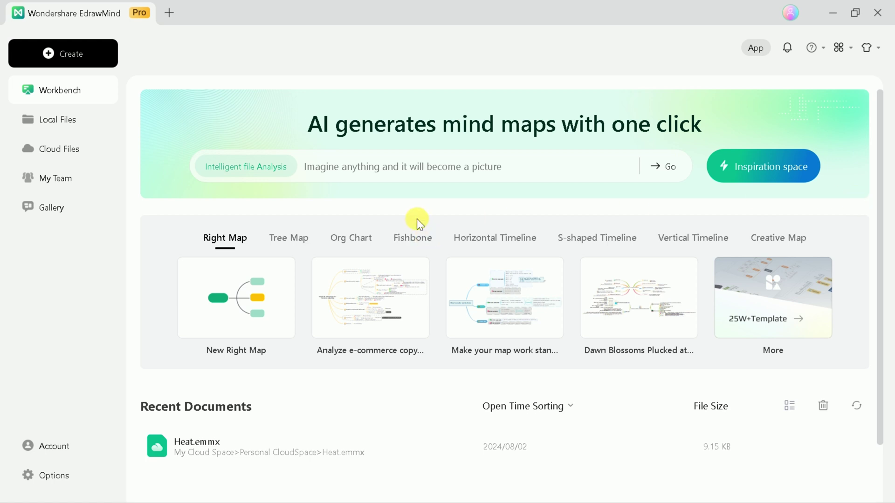
{"action": "left_click", "coordinate": [401, 177]}
Step: Have the Inspiration space AI generate a MindMap on 'Quantitative research methods'
{"action": "left_click", "coordinate": [746, 165]}
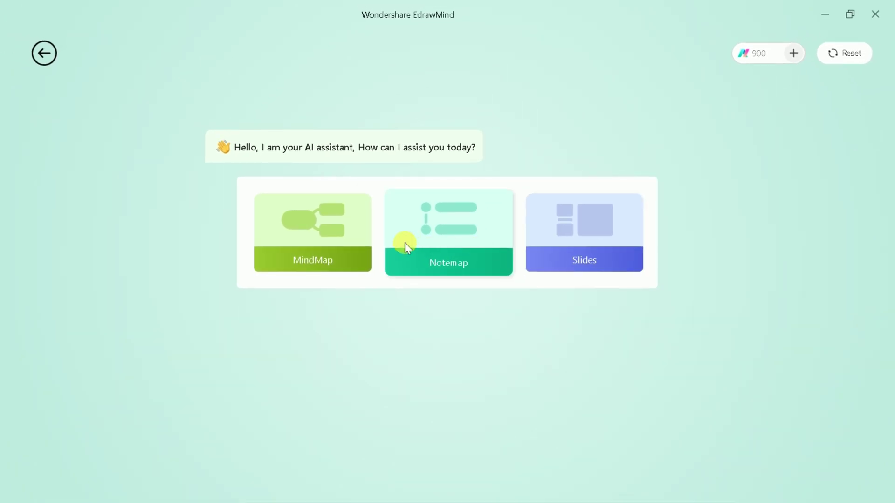
{"action": "left_click", "coordinate": [317, 227]}
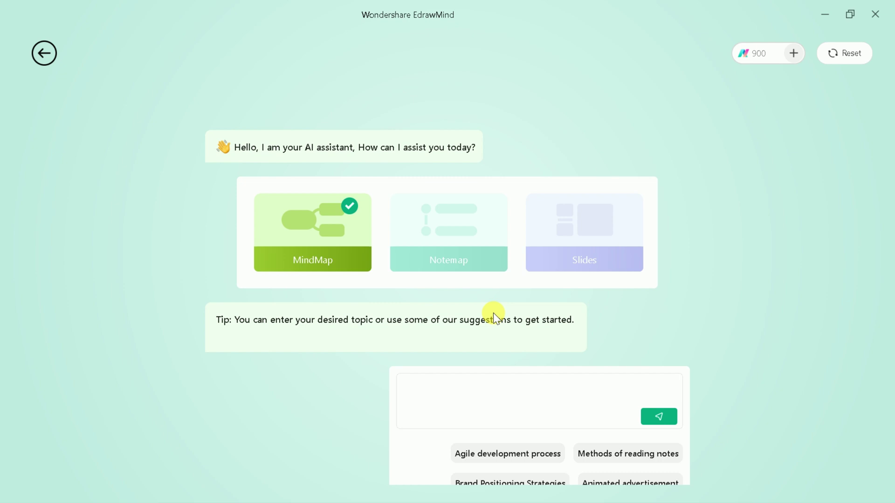
{"action": "scroll", "coordinate": [351, 318], "scroll_direction": "down", "scroll_amount": 1}
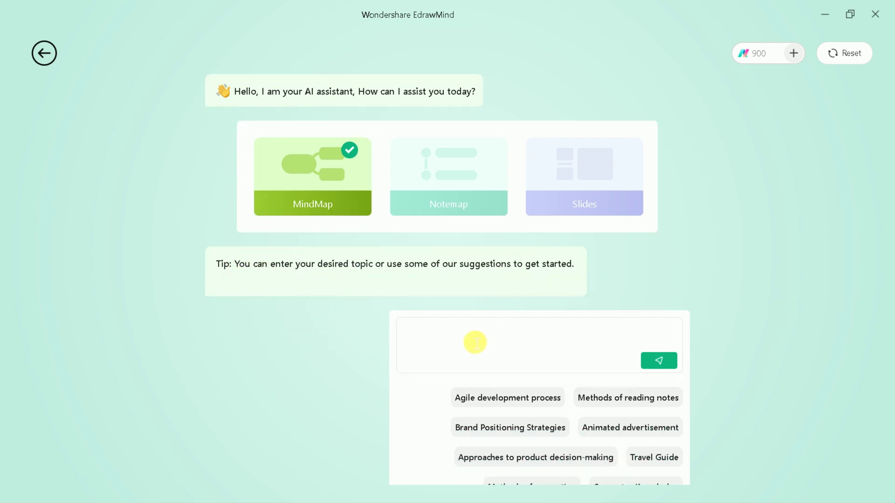
{"action": "scroll", "coordinate": [535, 404], "scroll_direction": "down", "scroll_amount": 1}
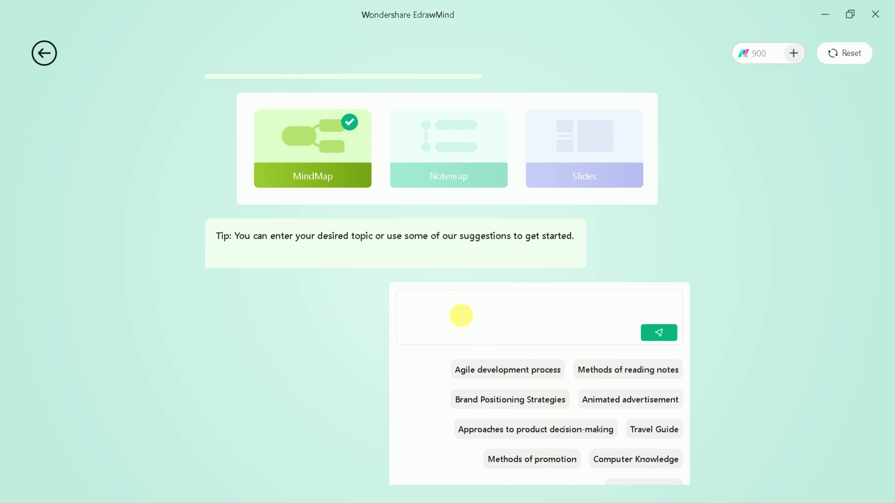
{"action": "type", "text": "Q"}
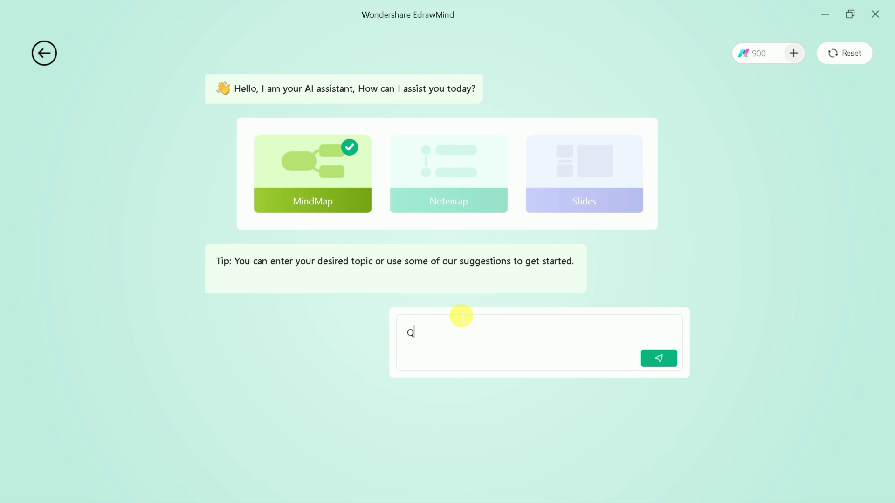
{"action": "type", "text": "uantit"}
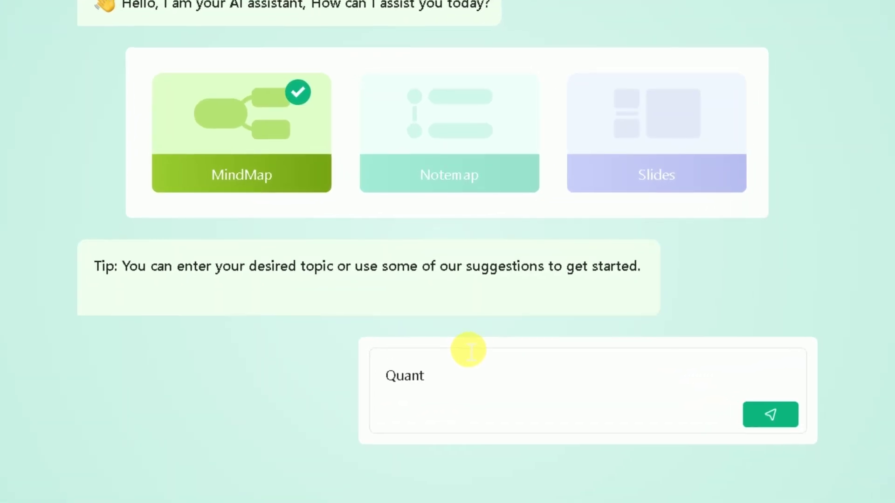
{"action": "type", "text": "ative research methods"}
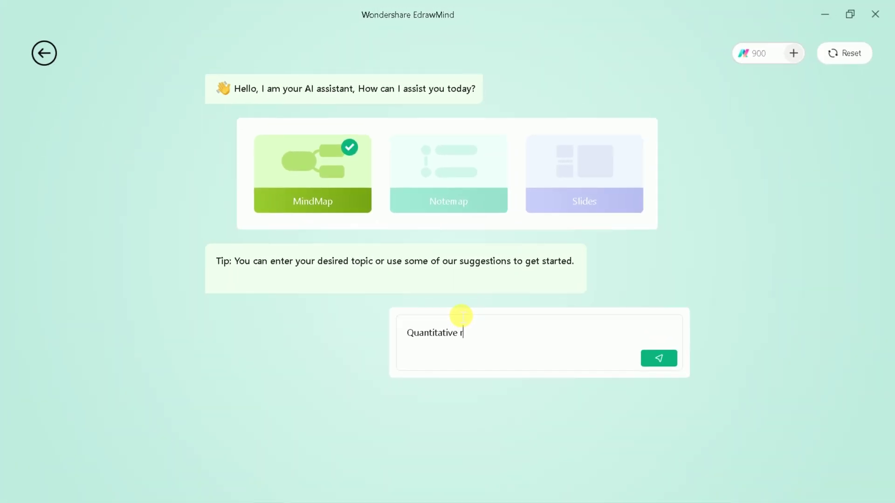
{"action": "left_click", "coordinate": [661, 358]}
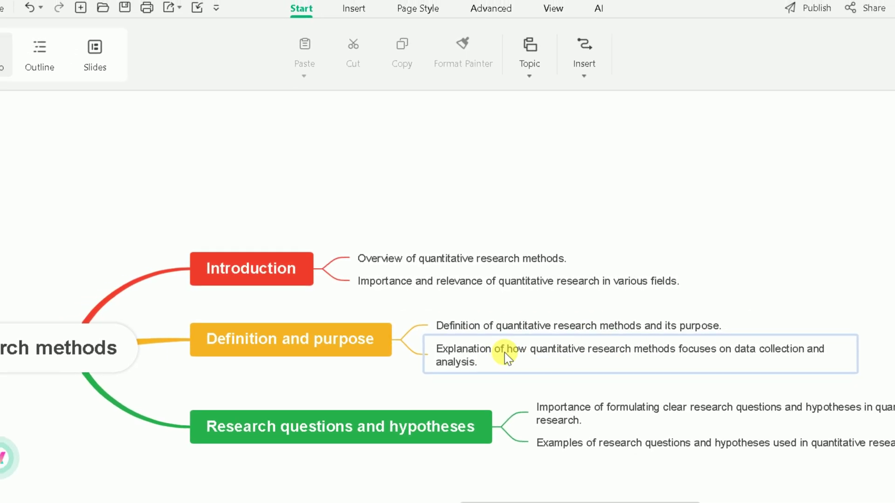
{"action": "scroll", "coordinate": [504, 355], "scroll_direction": "down", "scroll_amount": 3}
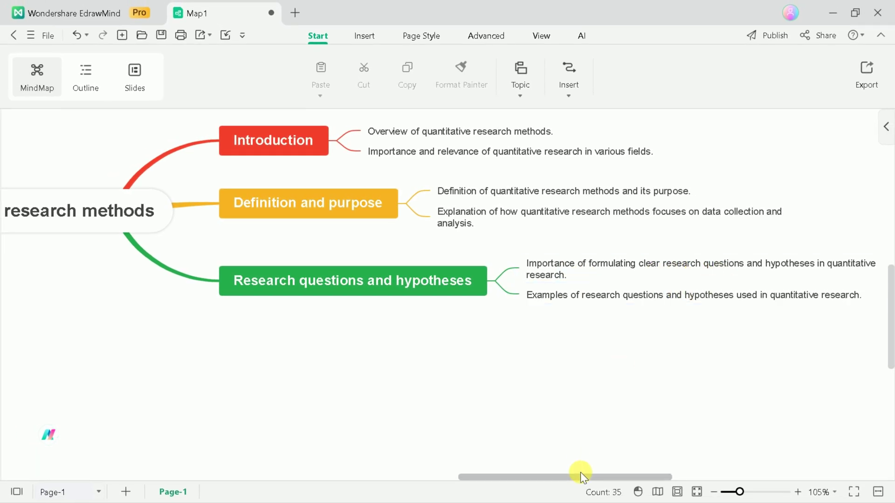
{"action": "left_click_drag", "start_coordinate": [580, 473], "coordinate": [398, 461]}
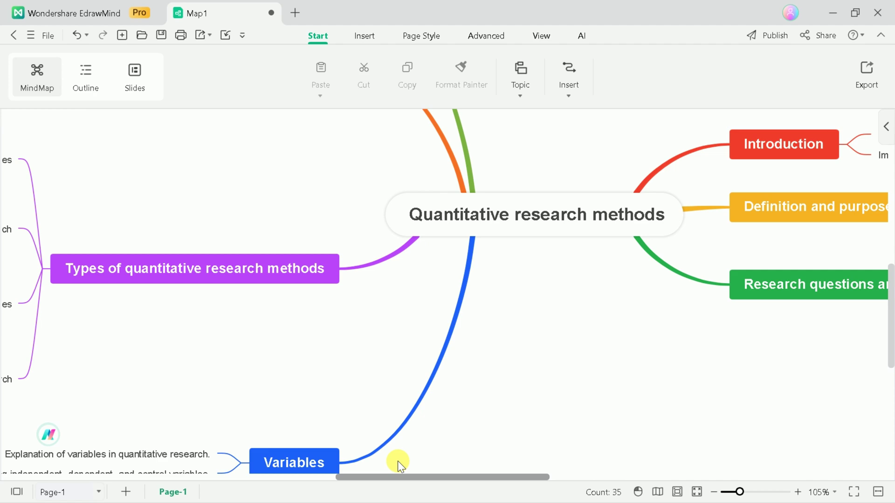
{"action": "scroll", "coordinate": [381, 457], "scroll_direction": "left", "scroll_amount": 7}
{"action": "scroll", "coordinate": [583, 309], "scroll_direction": "down", "scroll_amount": 5}
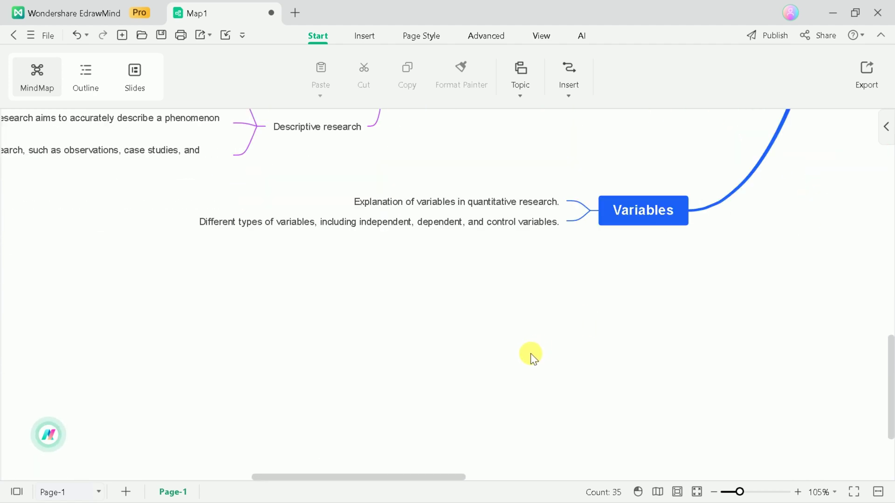
{"action": "scroll", "coordinate": [592, 327], "scroll_direction": "up", "scroll_amount": 5}
{"action": "scroll", "coordinate": [522, 458], "scroll_direction": "up", "scroll_amount": 5}
{"action": "scroll", "coordinate": [379, 479], "scroll_direction": "left", "scroll_amount": 4}
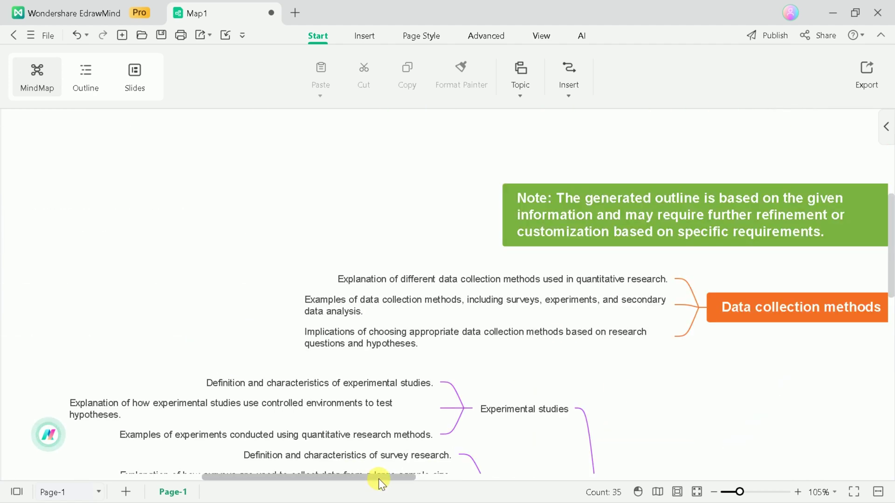
{"action": "left_click_drag", "start_coordinate": [379, 479], "coordinate": [424, 438]}
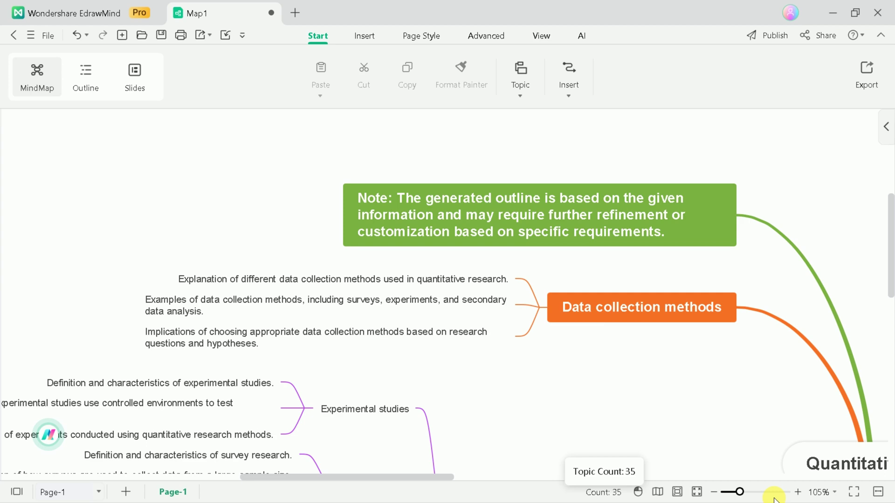
{"action": "left_click", "coordinate": [714, 493]}
Step: Fill the central topic goldenrod, raise its font to 19, and open the AI Generate menu
{"action": "left_click", "coordinate": [713, 492]}
{"action": "double_click", "coordinate": [714, 492]}
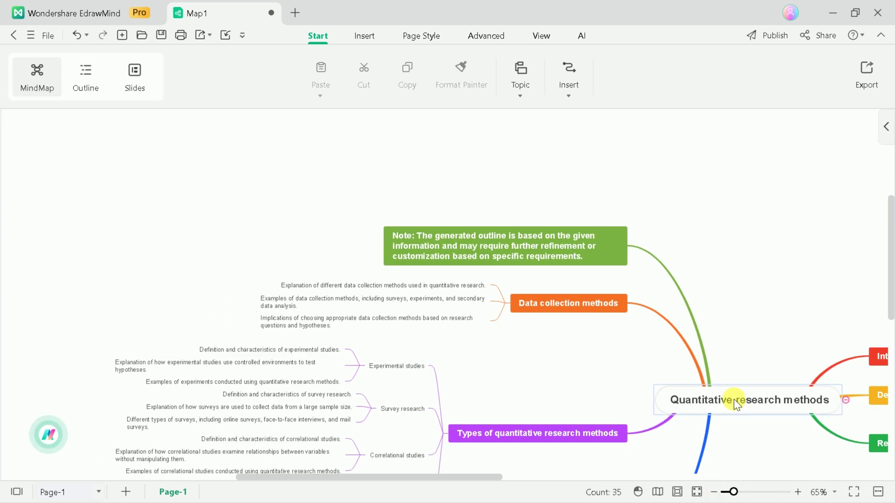
{"action": "scroll", "coordinate": [734, 398], "scroll_direction": "down", "scroll_amount": 3}
{"action": "left_click_drag", "start_coordinate": [469, 477], "coordinate": [555, 477]}
{"action": "left_click", "coordinate": [462, 272]}
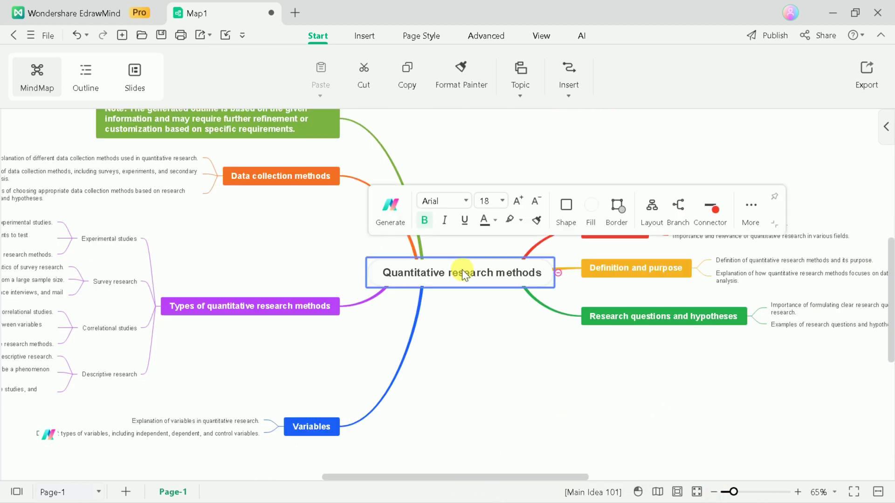
{"action": "left_click", "coordinate": [592, 211]}
{"action": "left_click", "coordinate": [664, 336]}
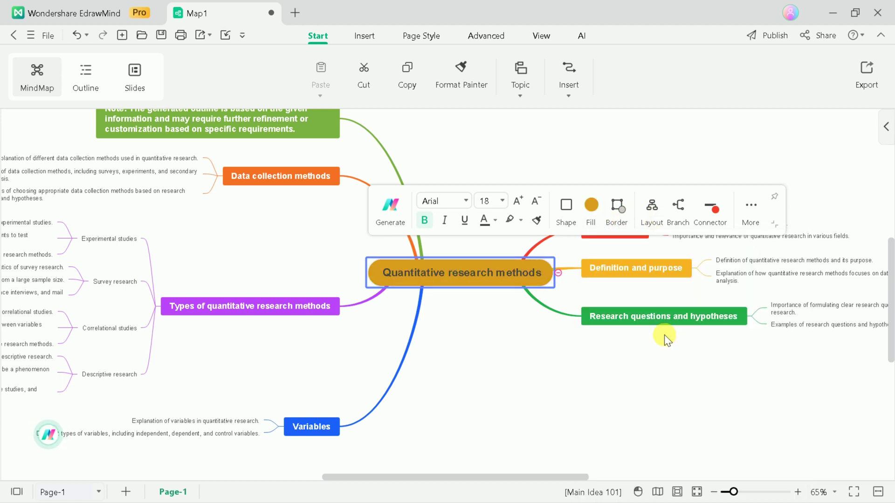
{"action": "left_click", "coordinate": [516, 202]}
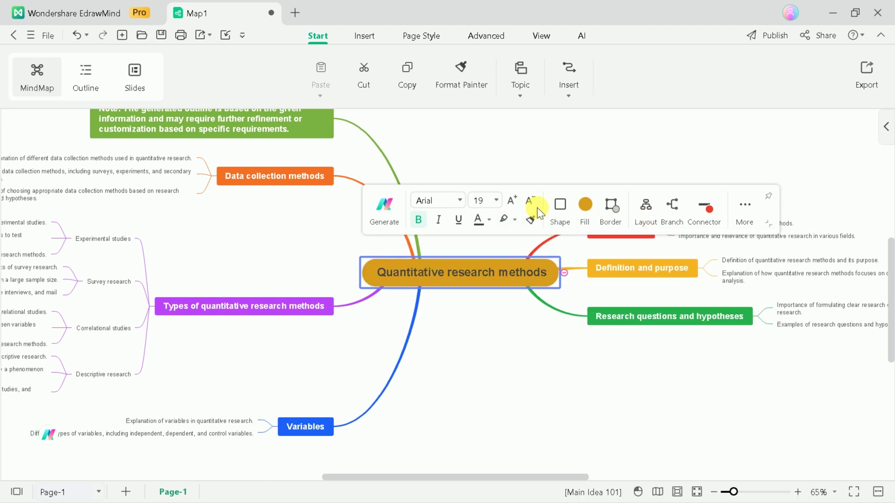
{"action": "left_click", "coordinate": [387, 225]}
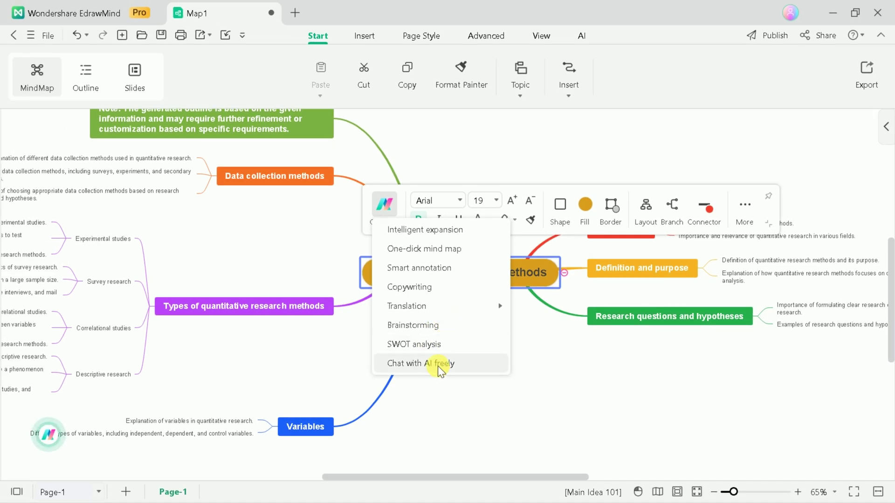
Step: Ask Edraw AI 'What is research?', then close the chat and zoom the map to 55%
{"action": "left_click", "coordinate": [437, 365]}
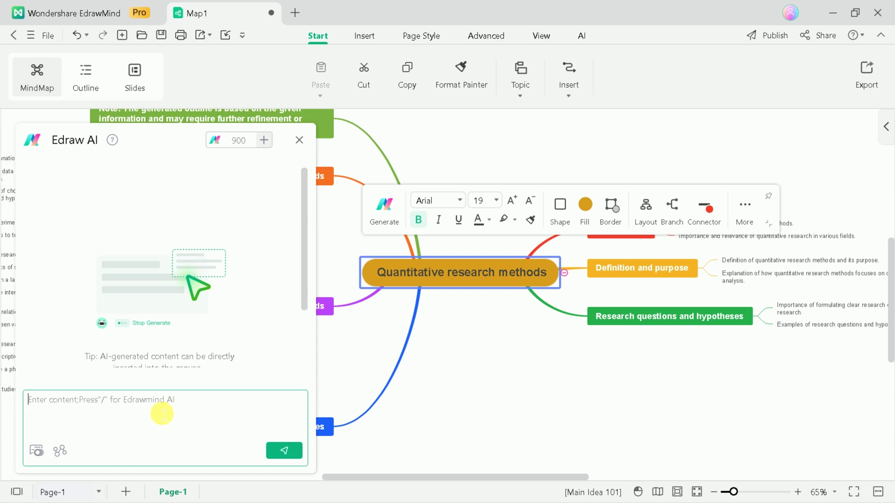
{"action": "type", "text": "What is research?"}
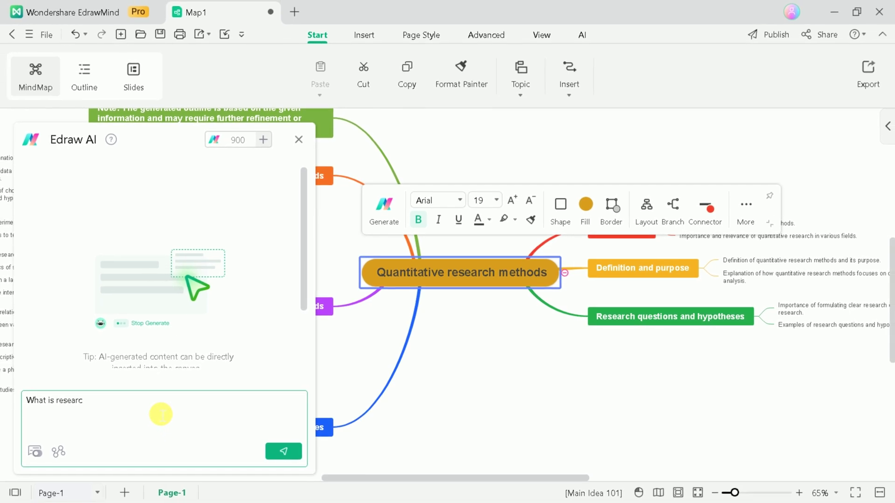
{"action": "key", "text": "Return"}
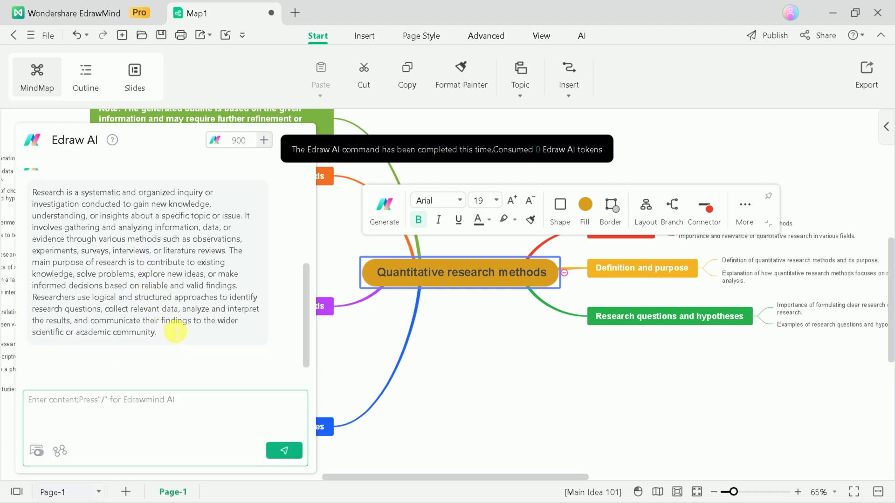
{"action": "scroll", "coordinate": [177, 321], "scroll_direction": "up", "scroll_amount": 1}
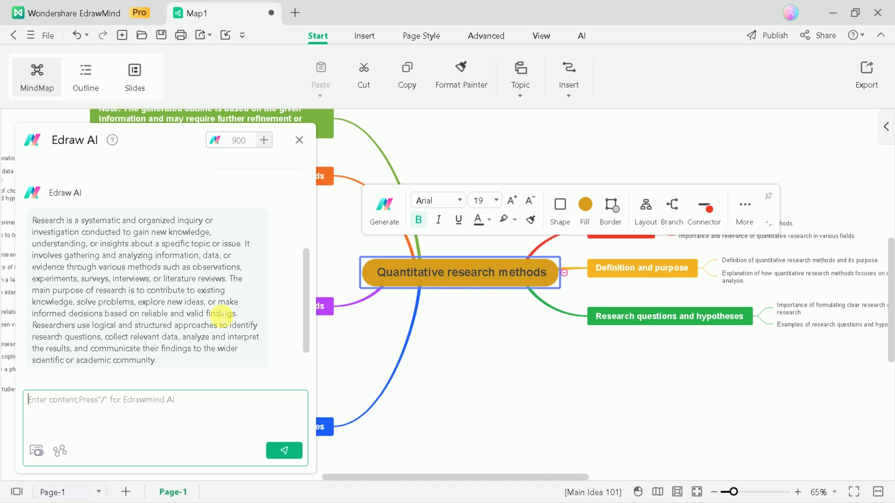
{"action": "left_click", "coordinate": [308, 141]}
{"action": "left_click", "coordinate": [714, 492]}
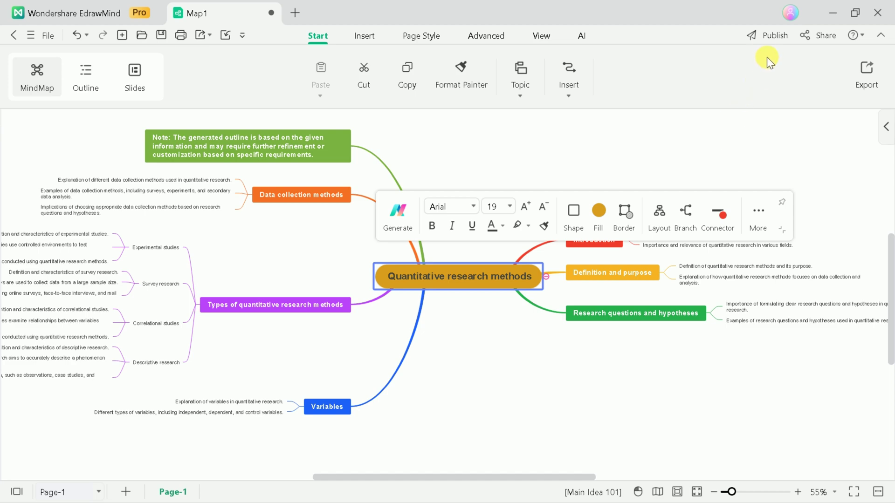
Step: Look over the Publish form and the internet and image Share options without using them
{"action": "left_click", "coordinate": [766, 33]}
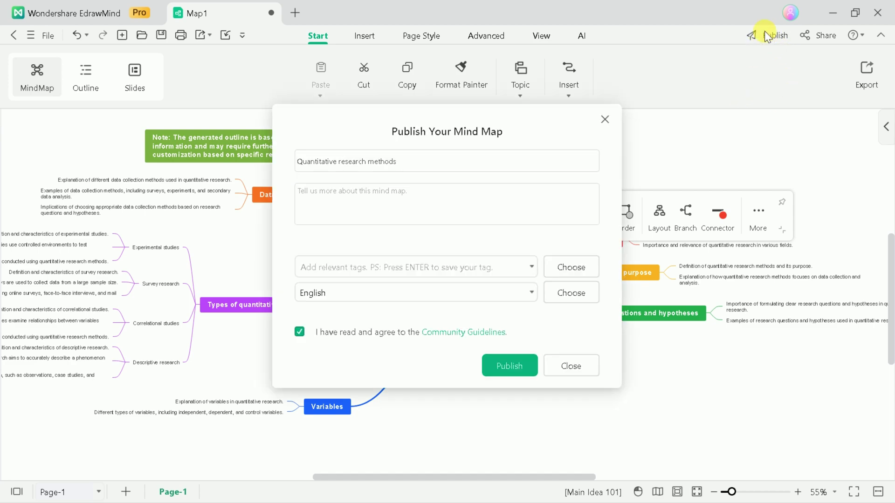
{"action": "left_click", "coordinate": [441, 200]}
{"action": "key", "text": "Escape"}
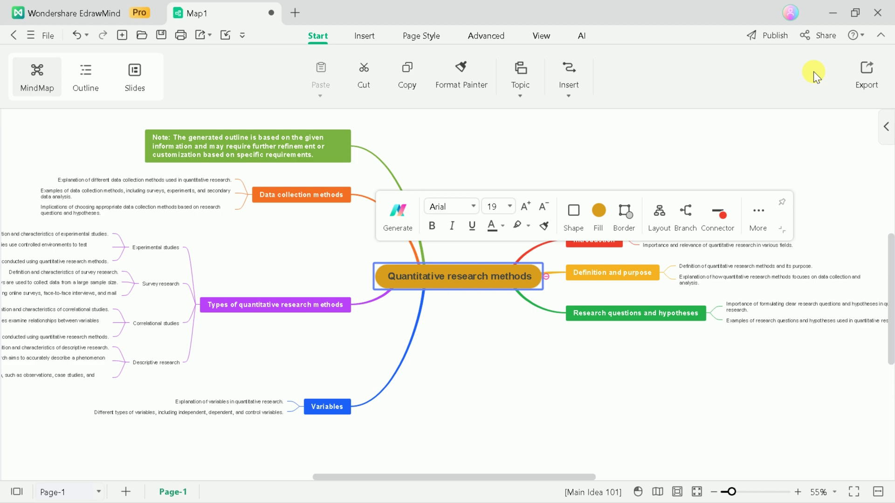
{"action": "left_click", "coordinate": [807, 42]}
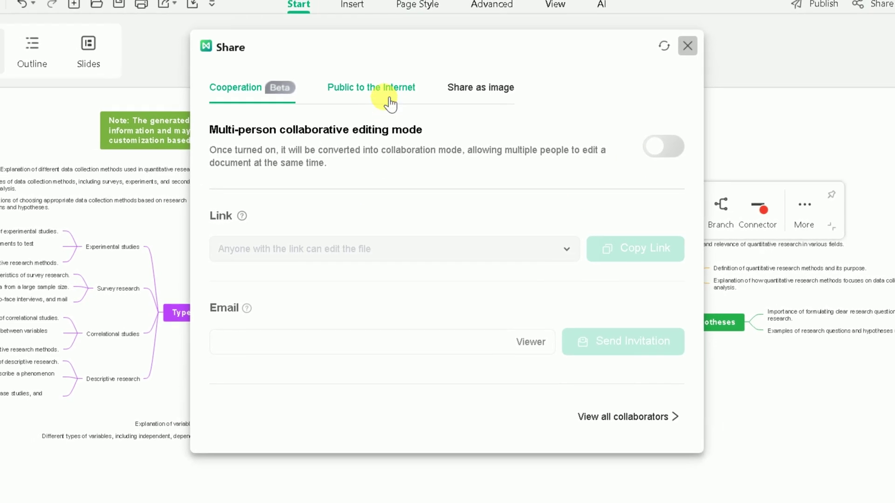
{"action": "left_click", "coordinate": [375, 80]}
{"action": "left_click", "coordinate": [480, 91]}
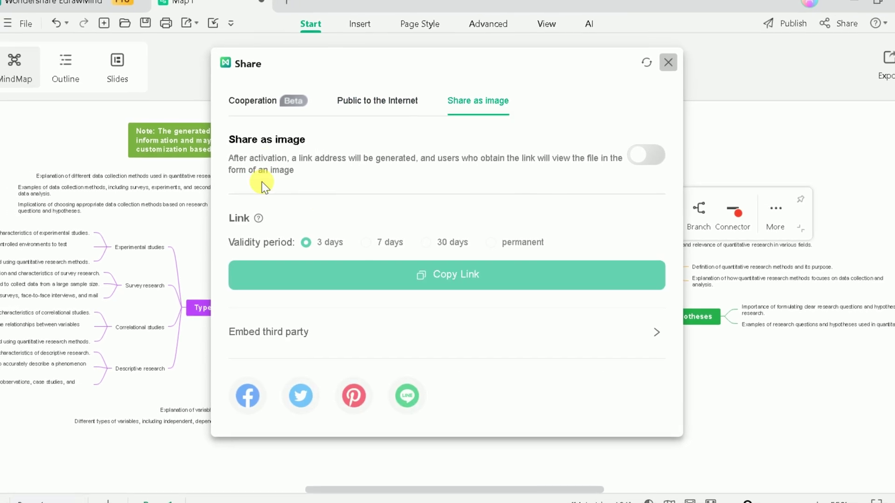
{"action": "left_click", "coordinate": [663, 66]}
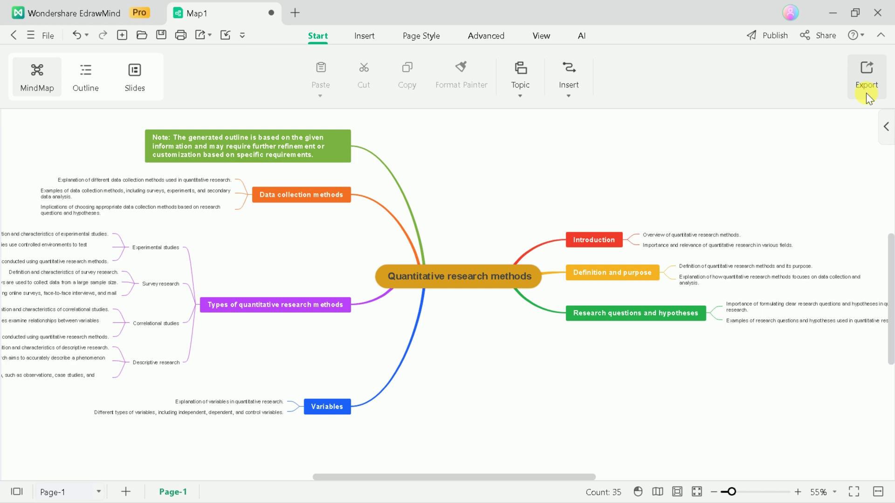
Step: Export the mind map as a PDF after comparing PDF, Word, Excel and Slides settings
{"action": "left_click", "coordinate": [866, 94]}
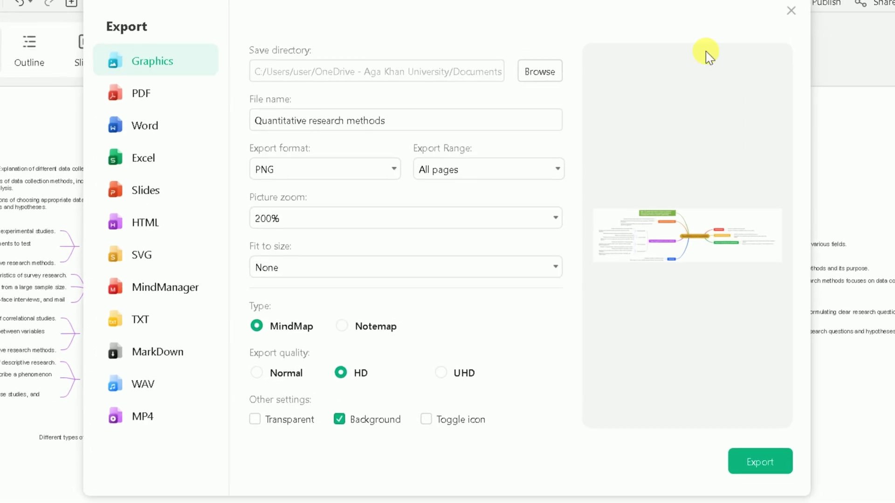
{"action": "left_click", "coordinate": [150, 94]}
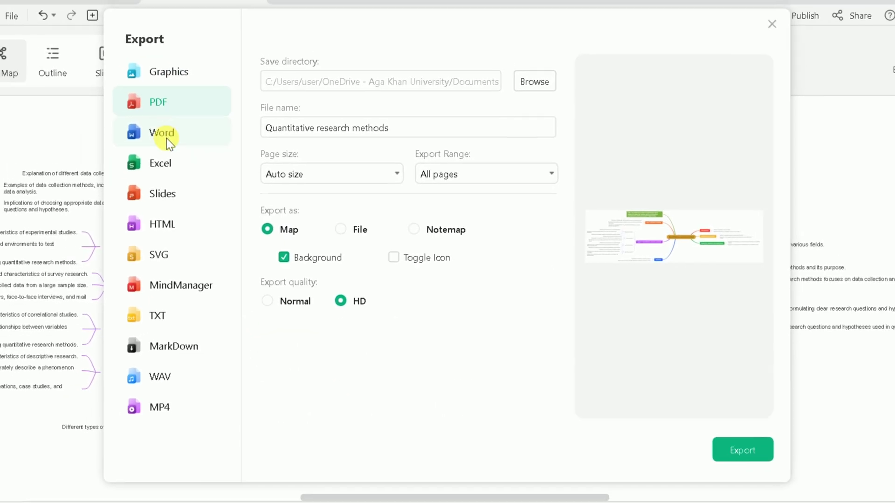
{"action": "left_click", "coordinate": [142, 122]}
{"action": "left_click", "coordinate": [146, 155]}
{"action": "left_click", "coordinate": [192, 198]}
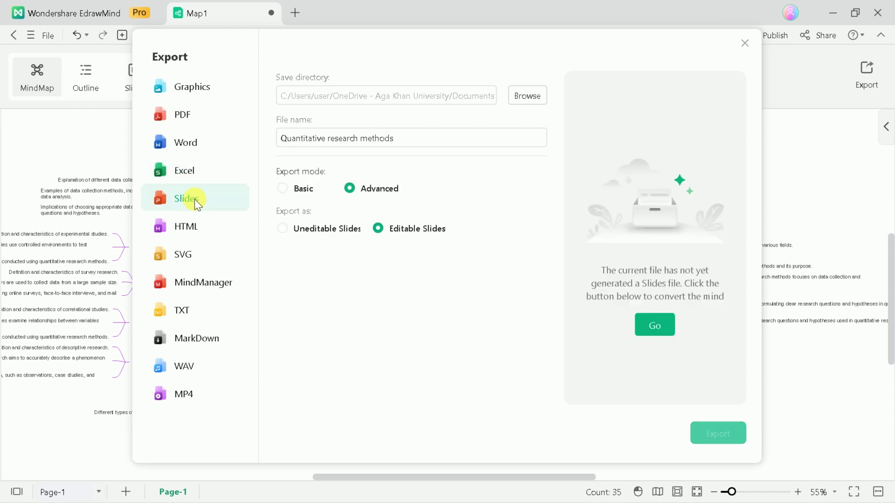
{"action": "left_click", "coordinate": [183, 114]}
{"action": "left_click", "coordinate": [717, 438]}
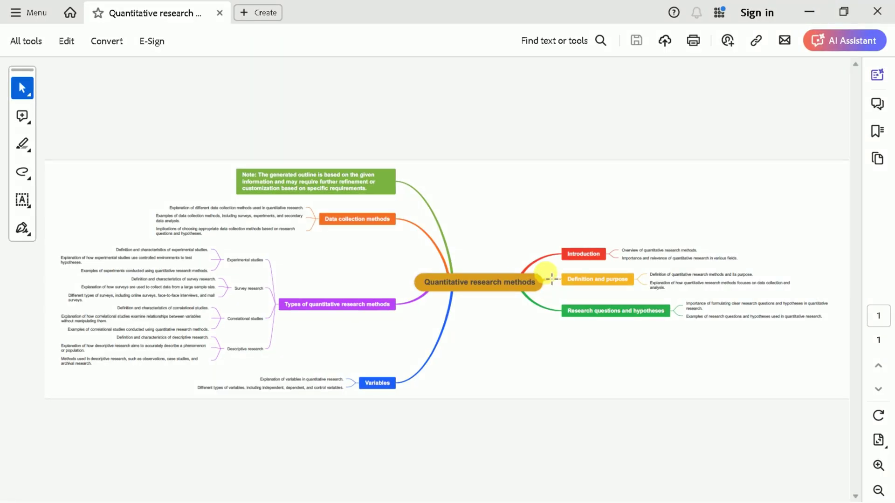
Step: Zoom the exported mind map PDF in Acrobat to about 66.7%
{"action": "left_click", "coordinate": [880, 472]}
{"action": "left_click", "coordinate": [880, 472]}
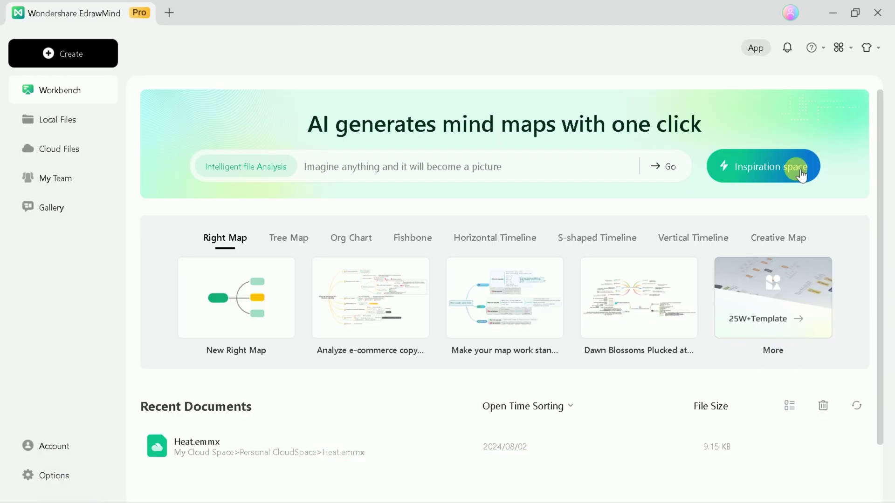
Step: Have the AI draft a Slides outline on 'Research methods', then regenerate it
{"action": "left_click", "coordinate": [801, 175]}
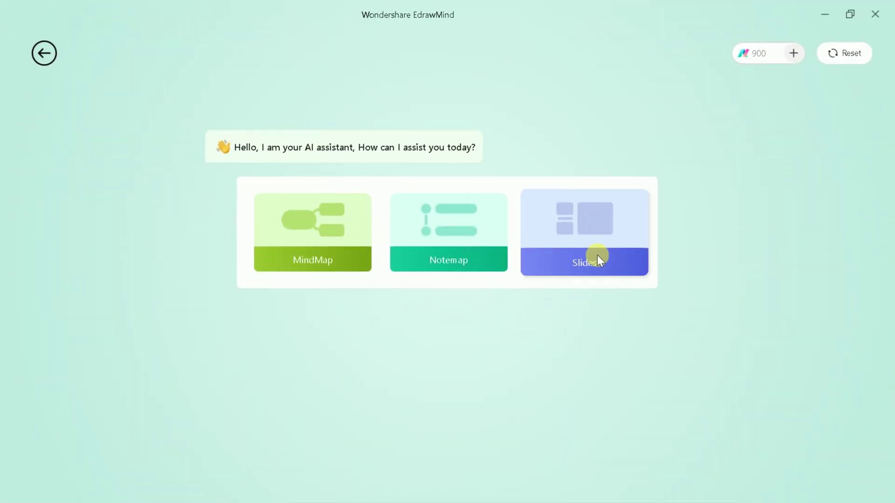
{"action": "left_click", "coordinate": [595, 234]}
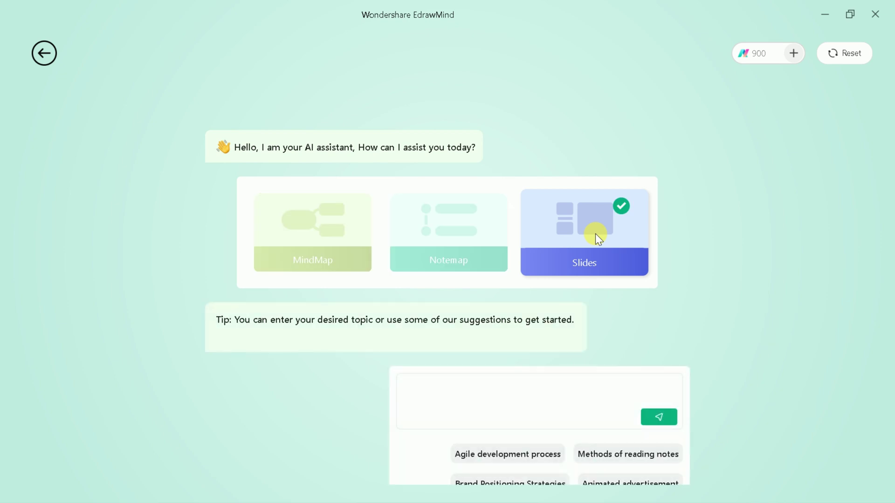
{"action": "scroll", "coordinate": [589, 379], "scroll_direction": "down", "scroll_amount": 2}
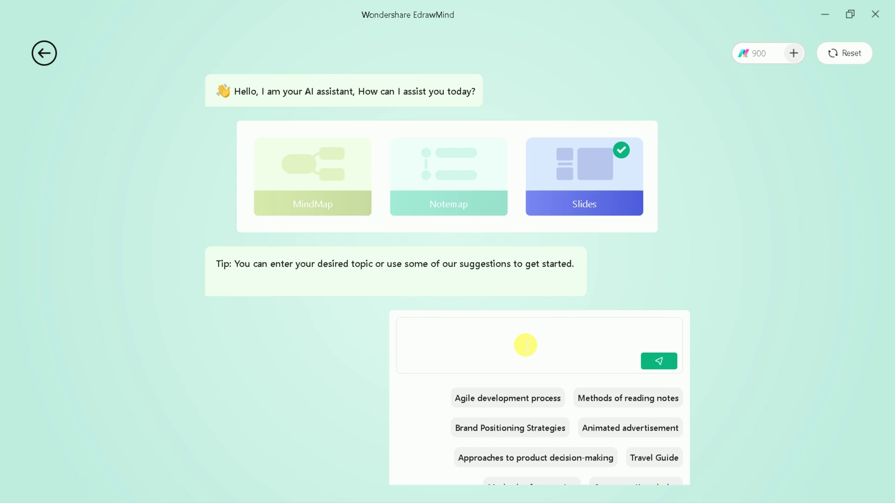
{"action": "type", "text": "Re"}
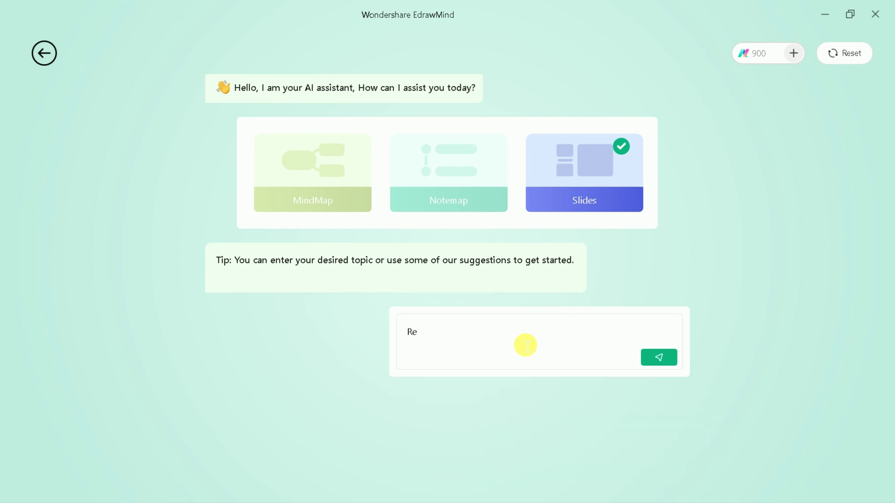
{"action": "type", "text": "search methods"}
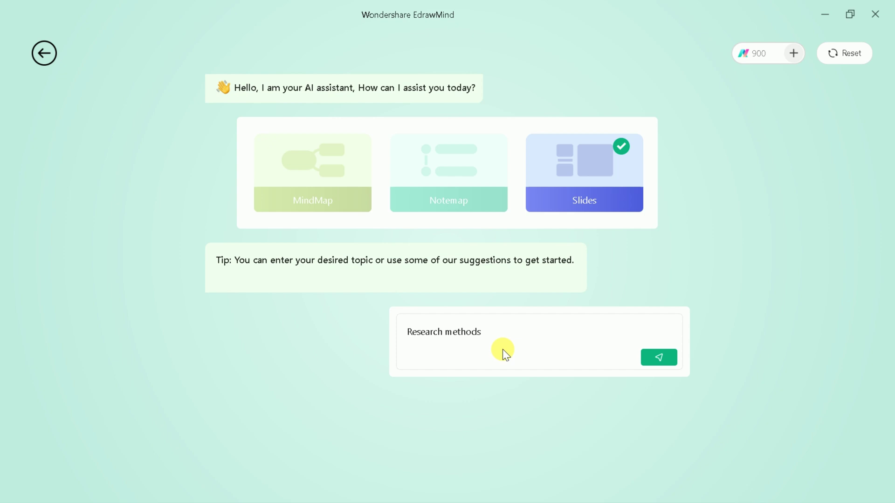
{"action": "left_click", "coordinate": [660, 357]}
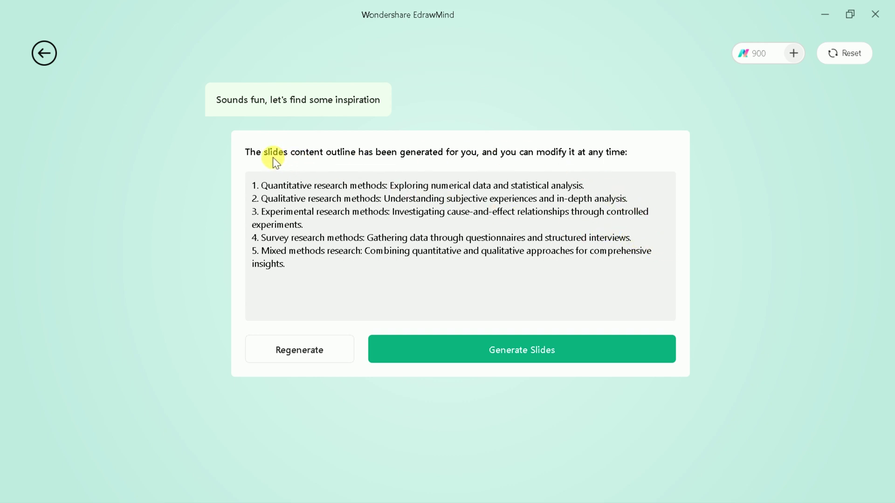
{"action": "left_click", "coordinate": [296, 350]}
Step: Proceed to slide styles and preview Rome, Trend, Clay, Starry sky and Darkness
{"action": "left_click", "coordinate": [519, 351]}
{"action": "scroll", "coordinate": [610, 214], "scroll_direction": "down", "scroll_amount": 3}
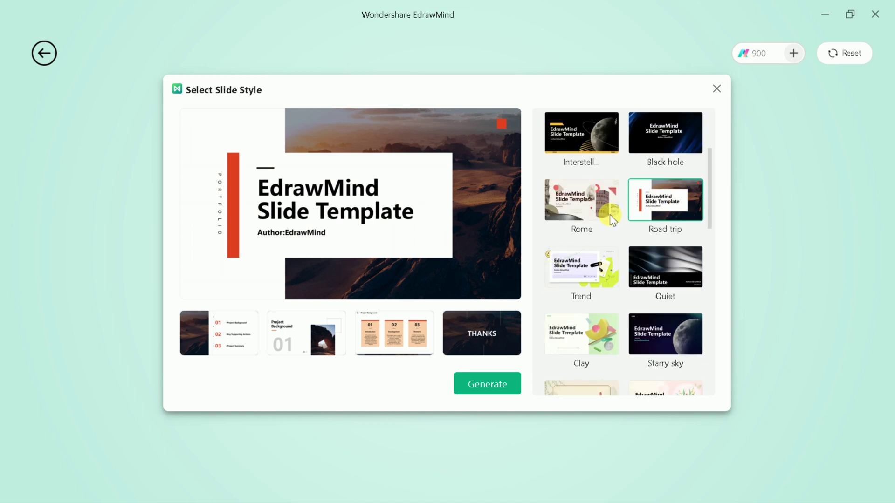
{"action": "left_click", "coordinate": [583, 212]}
{"action": "left_click", "coordinate": [588, 263]}
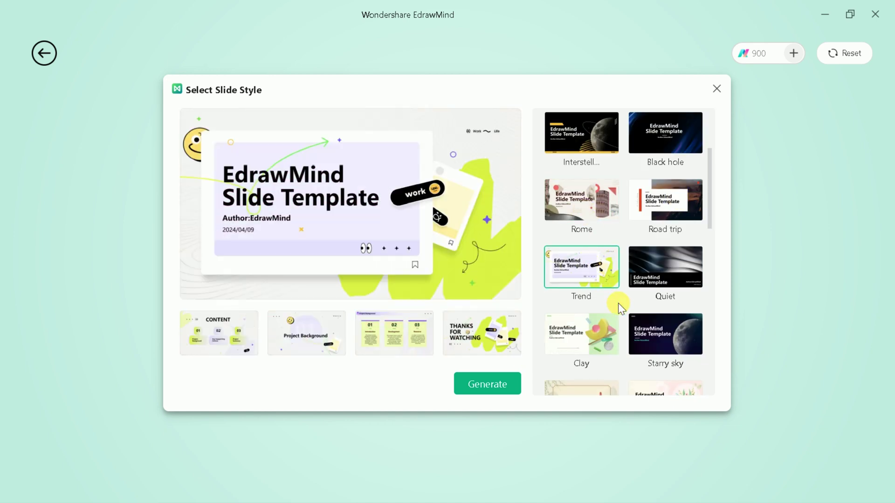
{"action": "scroll", "coordinate": [617, 305], "scroll_direction": "down", "scroll_amount": 1}
{"action": "left_click", "coordinate": [611, 305]}
{"action": "left_click", "coordinate": [648, 308]}
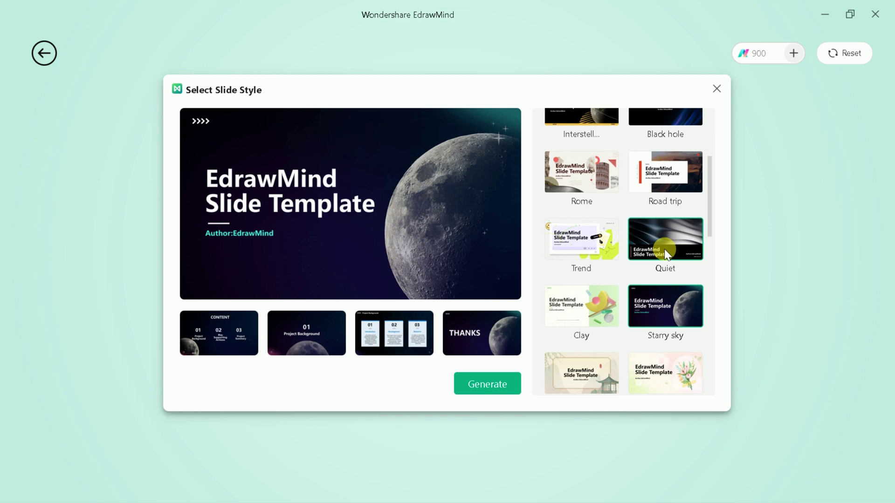
{"action": "scroll", "coordinate": [664, 249], "scroll_direction": "down", "scroll_amount": 5}
{"action": "left_click", "coordinate": [656, 298]}
Step: Generate the deck in the chosen style and scroll thumbnails until every slide is Completed
{"action": "left_click", "coordinate": [493, 370]}
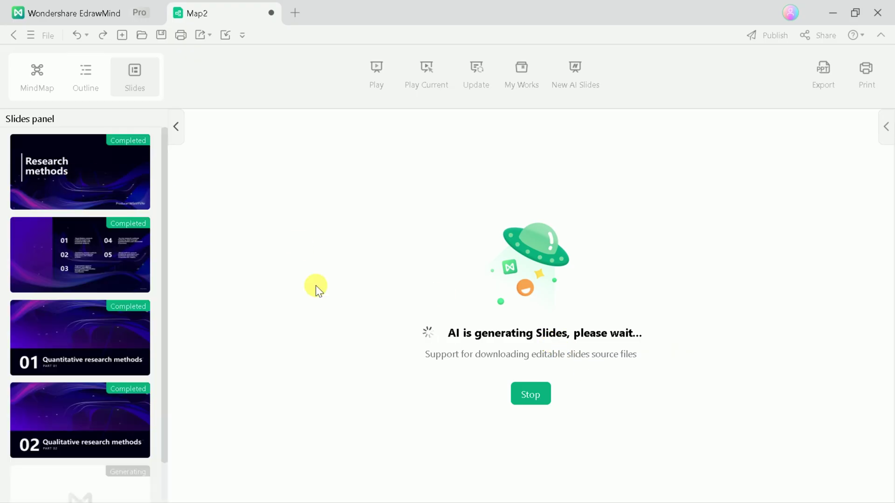
{"action": "scroll", "coordinate": [130, 309], "scroll_direction": "down", "scroll_amount": 1}
{"action": "scroll", "coordinate": [140, 345], "scroll_direction": "down", "scroll_amount": 4}
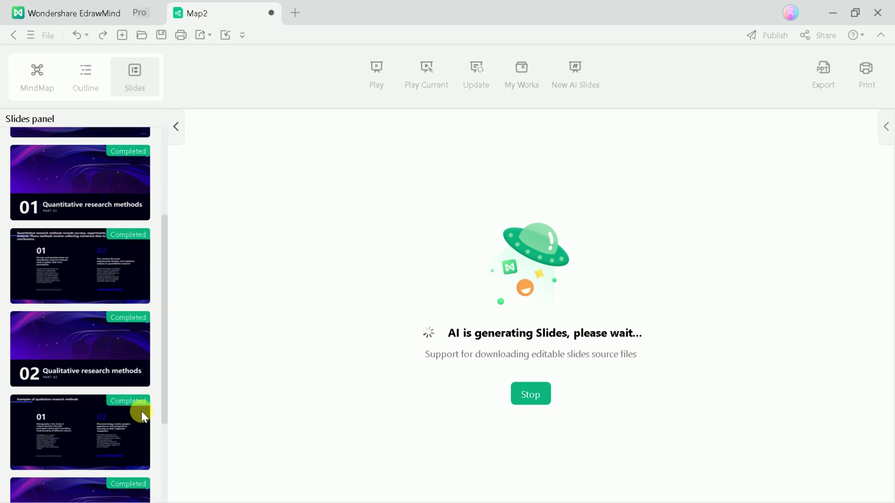
{"action": "scroll", "coordinate": [136, 401], "scroll_direction": "down", "scroll_amount": 3}
{"action": "scroll", "coordinate": [130, 401], "scroll_direction": "down", "scroll_amount": 1}
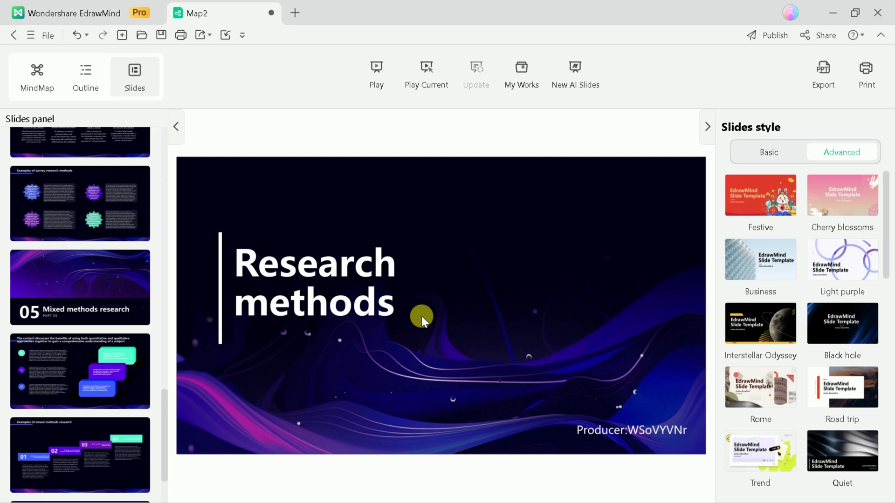
Step: Scroll back up the thumbnails and show the 01–05 contents slide
{"action": "scroll", "coordinate": [130, 290], "scroll_direction": "up", "scroll_amount": 3}
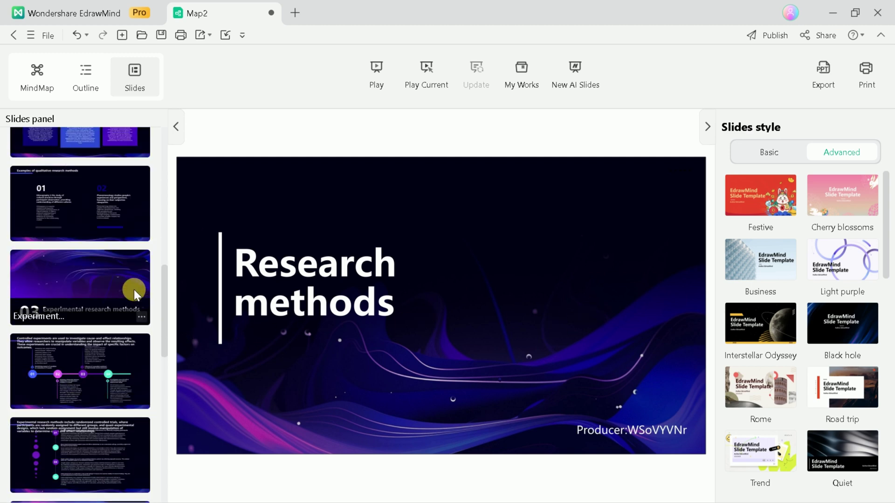
{"action": "scroll", "coordinate": [133, 290], "scroll_direction": "up", "scroll_amount": 5}
{"action": "left_click", "coordinate": [116, 260]}
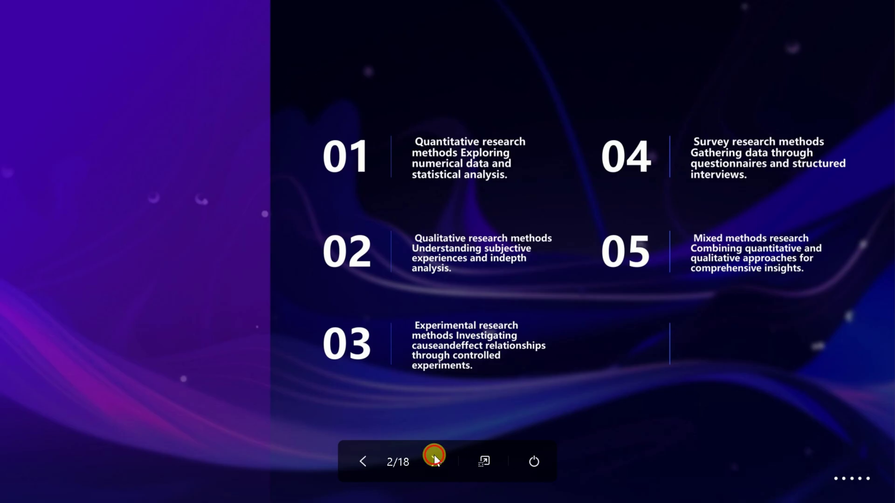
Step: Advance the slideshow through the Qualitative, Experimental and Survey sections to THANKS, then exit
{"action": "left_click", "coordinate": [440, 467]}
{"action": "left_click", "coordinate": [440, 467]}
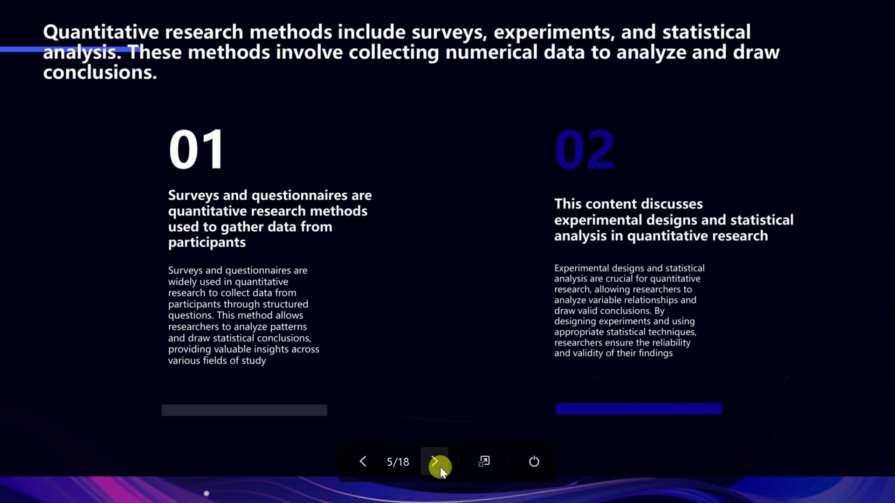
{"action": "left_click", "coordinate": [440, 467]}
{"action": "left_click", "coordinate": [438, 467]}
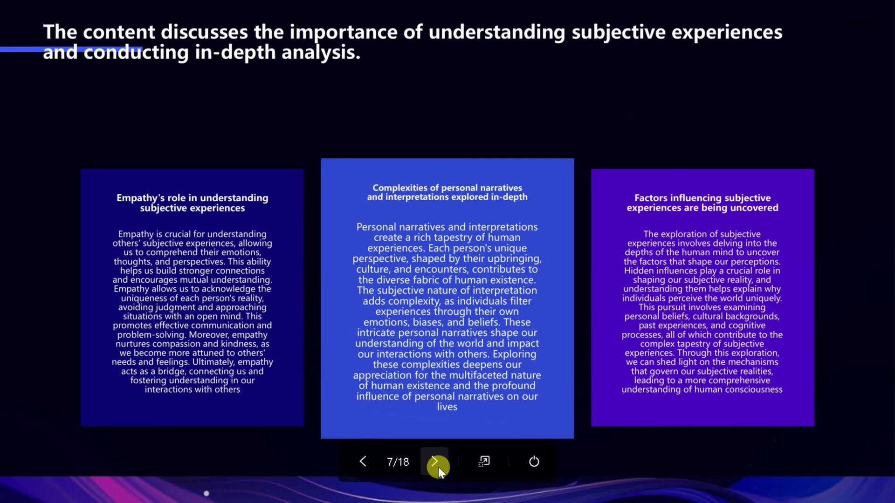
{"action": "left_click", "coordinate": [438, 467]}
{"action": "left_click", "coordinate": [437, 467]}
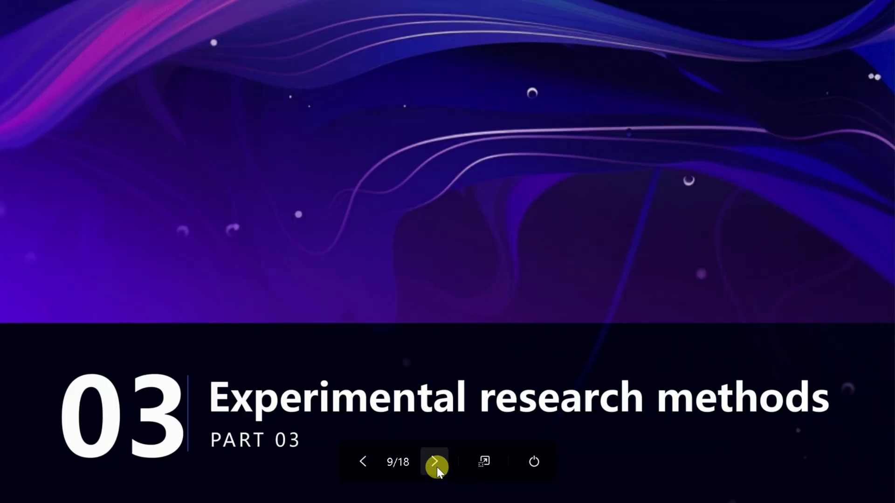
{"action": "left_click", "coordinate": [437, 467]}
{"action": "left_click", "coordinate": [437, 467]}
{"action": "left_click", "coordinate": [433, 464]}
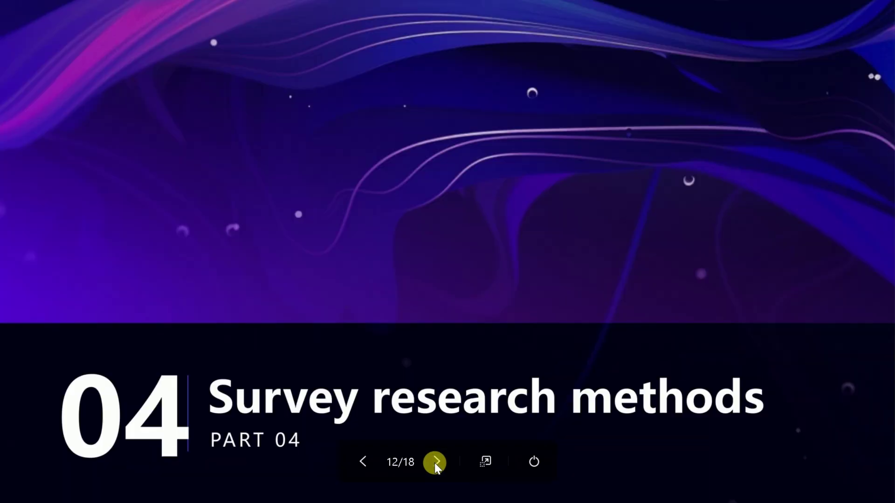
{"action": "left_click", "coordinate": [435, 462]}
{"action": "left_click", "coordinate": [435, 463]}
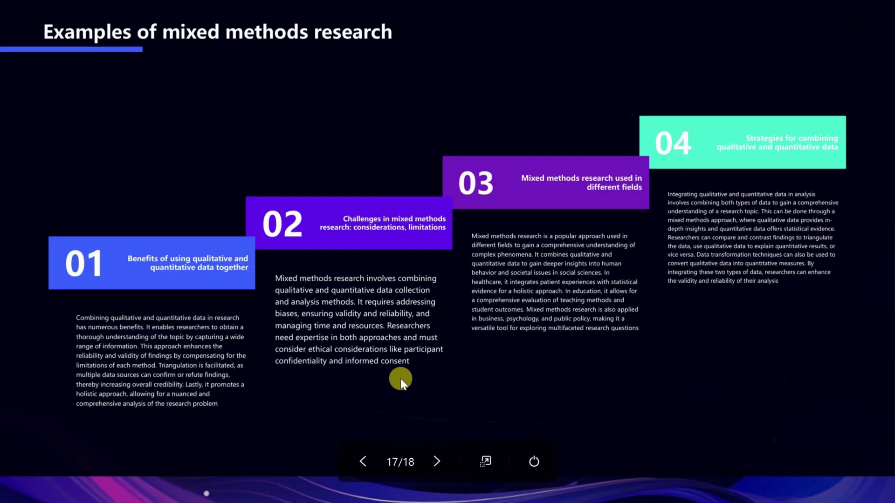
{"action": "left_click", "coordinate": [436, 467]}
{"action": "left_click", "coordinate": [435, 467]}
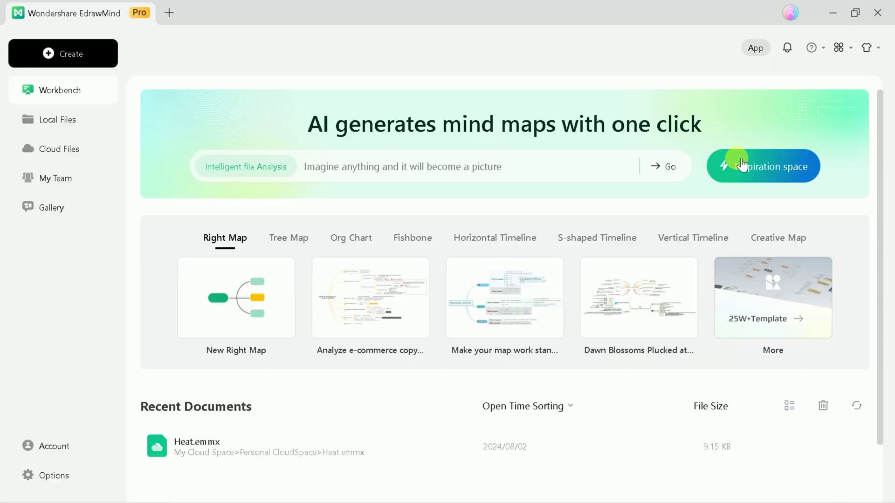
{"action": "left_click", "coordinate": [759, 164]}
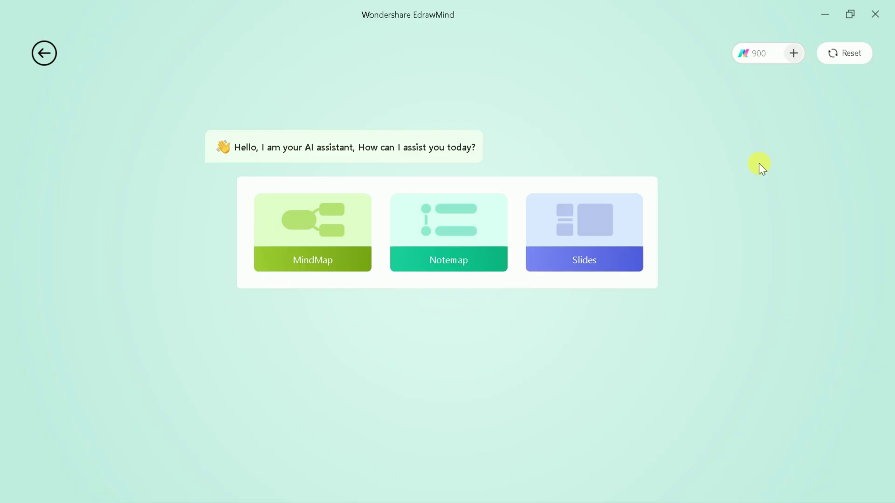
{"action": "left_click", "coordinate": [432, 226]}
{"action": "left_click", "coordinate": [455, 393]}
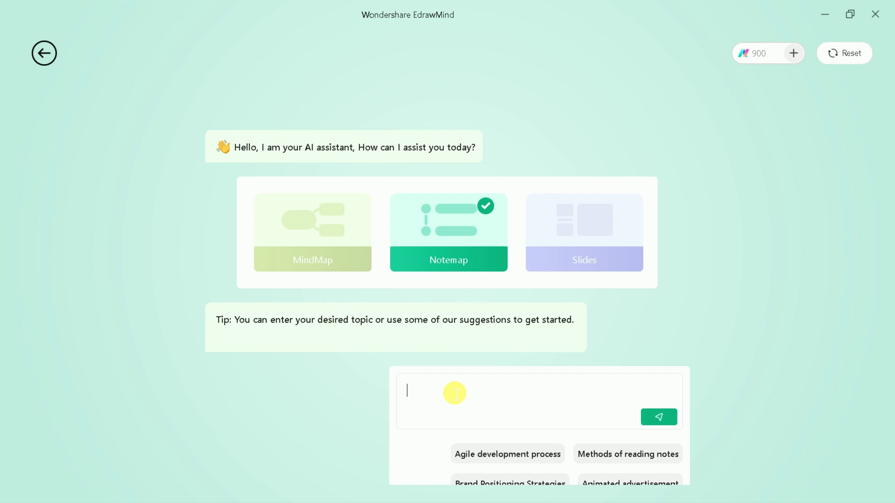
{"action": "type", "text": "AI in"}
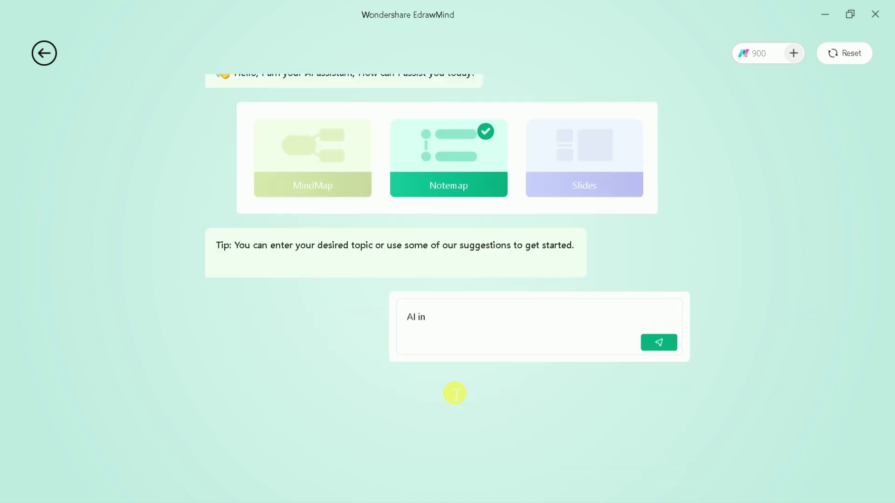
{"action": "type", "text": " Edut"}
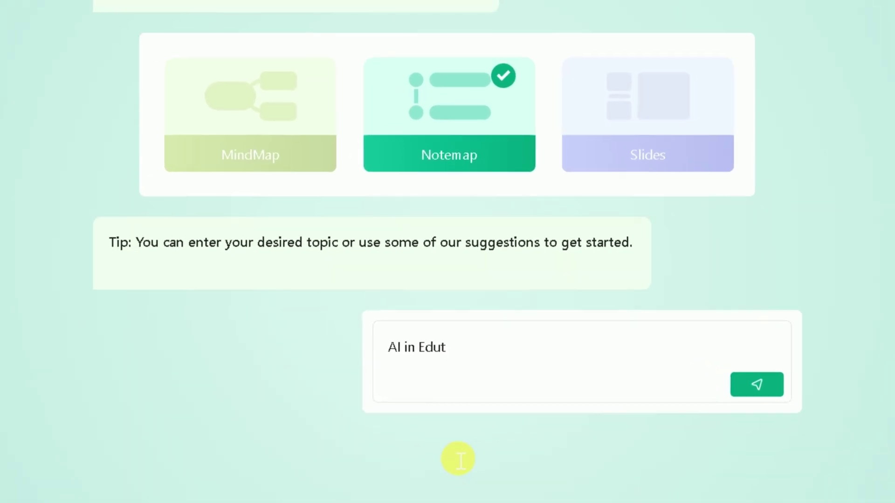
{"action": "key", "text": "BackSpace"}
{"action": "type", "text": "cation"}
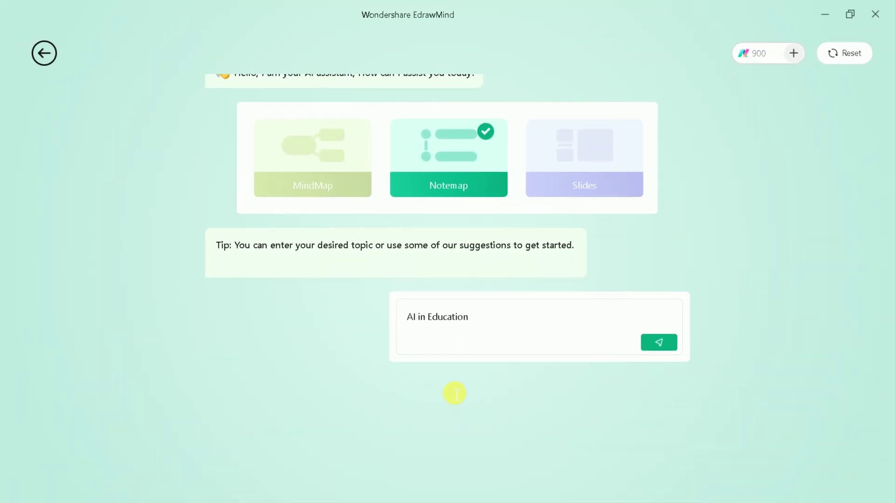
{"action": "key", "text": "Return"}
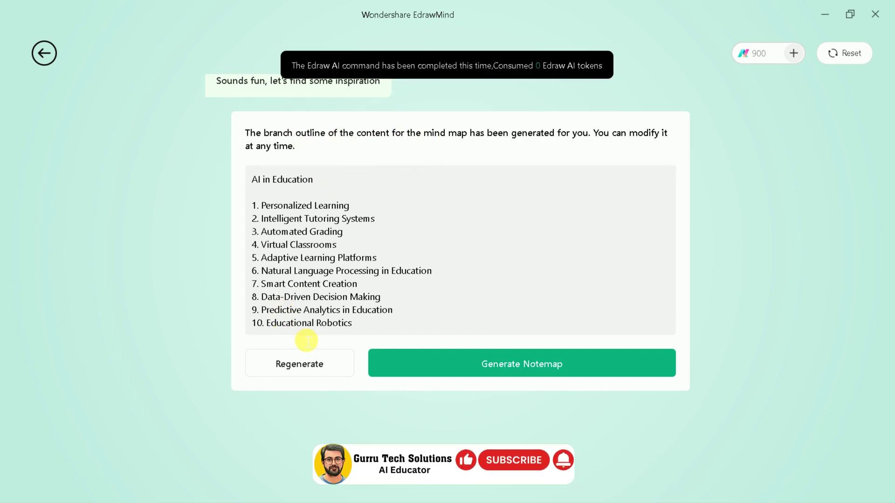
{"action": "left_click", "coordinate": [505, 367]}
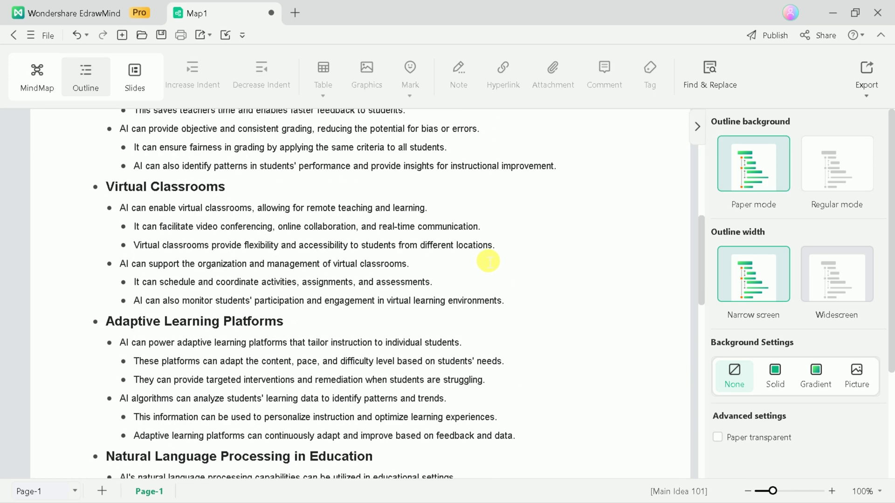
{"action": "scroll", "coordinate": [488, 259], "scroll_direction": "up", "scroll_amount": 10}
{"action": "scroll", "coordinate": [489, 259], "scroll_direction": "up", "scroll_amount": 5}
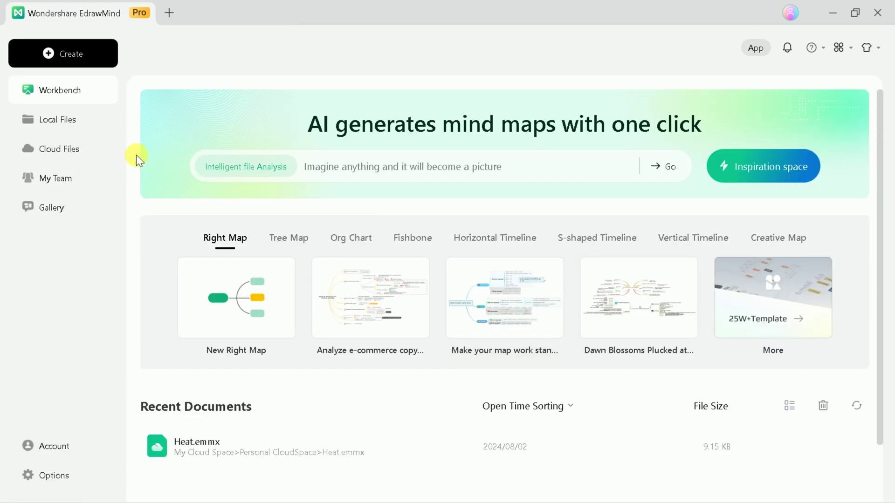
{"action": "left_click", "coordinate": [84, 150]}
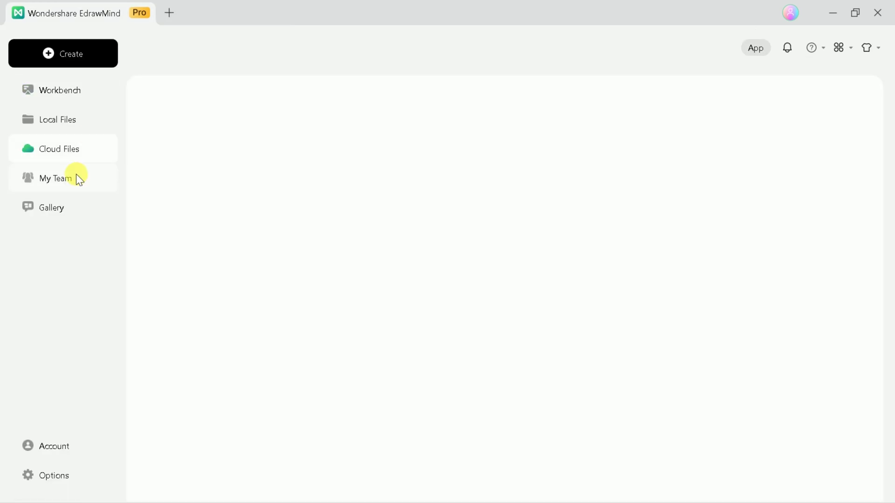
{"action": "left_click", "coordinate": [77, 174]}
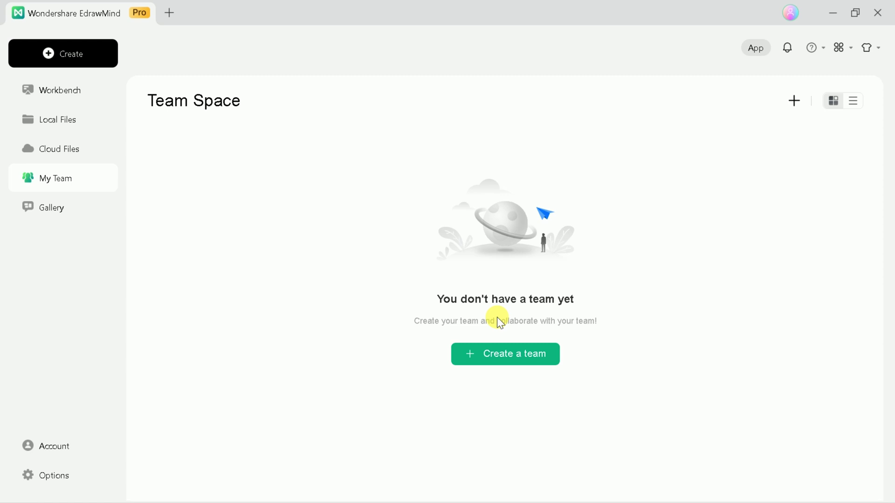
{"action": "left_click", "coordinate": [82, 207]}
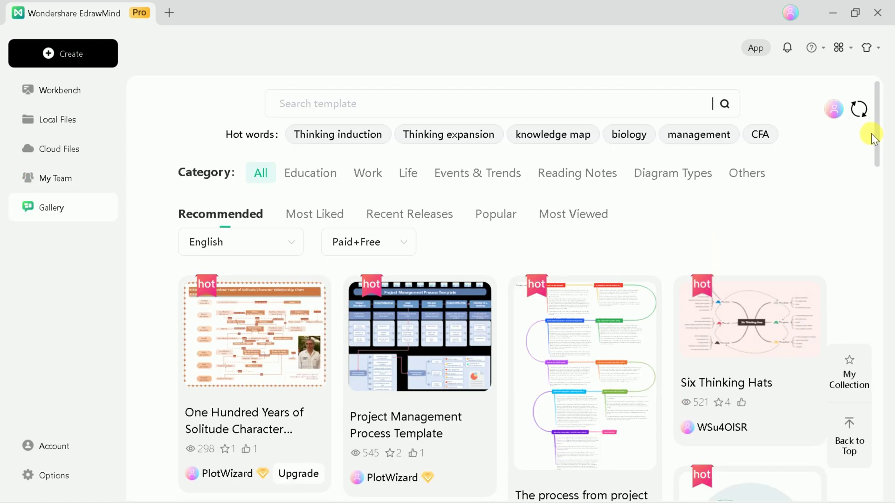
{"action": "mouse_move", "coordinate": [878, 158]}
{"action": "left_mouse_down"}
{"action": "mouse_move", "coordinate": [871, 291]}
{"action": "mouse_move", "coordinate": [878, 141]}
{"action": "left_mouse_up"}
{"action": "left_click", "coordinate": [326, 183]}
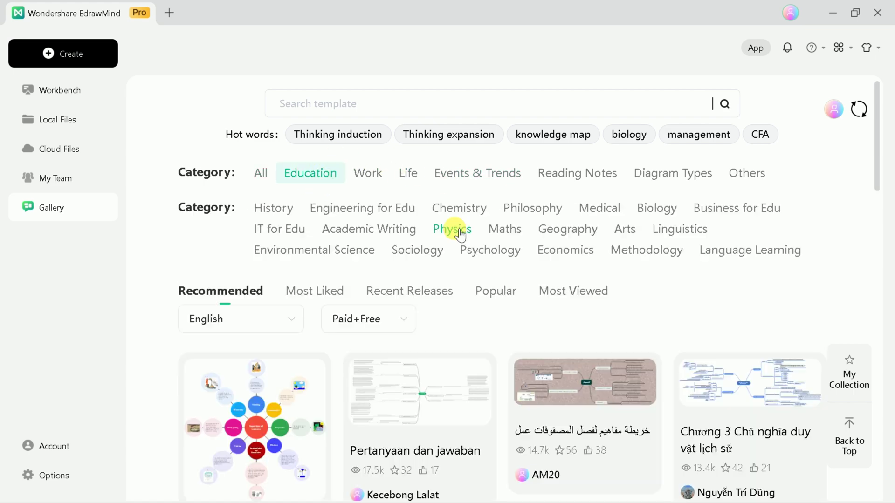
{"action": "left_click", "coordinate": [458, 233]}
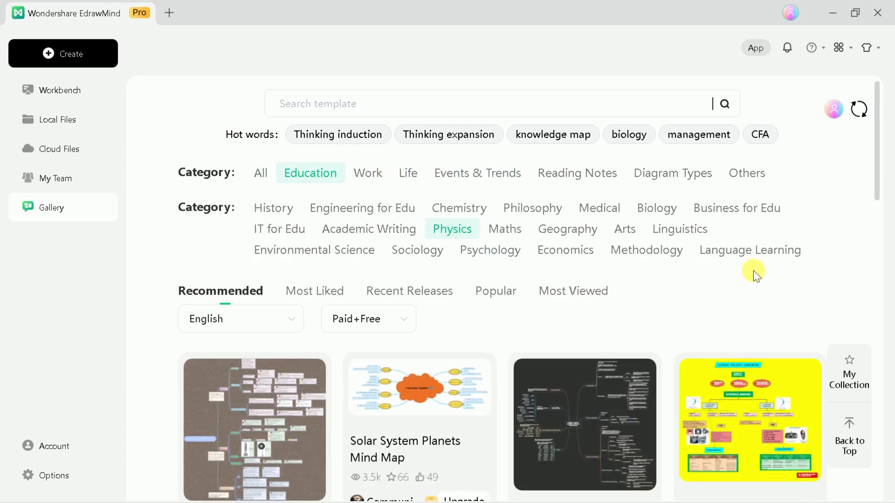
{"action": "scroll", "coordinate": [753, 270], "scroll_direction": "down", "scroll_amount": 3}
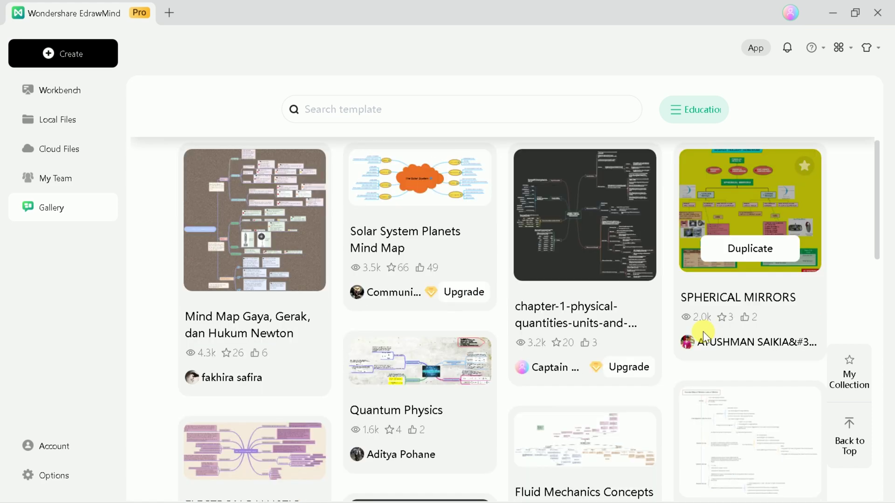
{"action": "scroll", "coordinate": [259, 323], "scroll_direction": "down", "scroll_amount": 6}
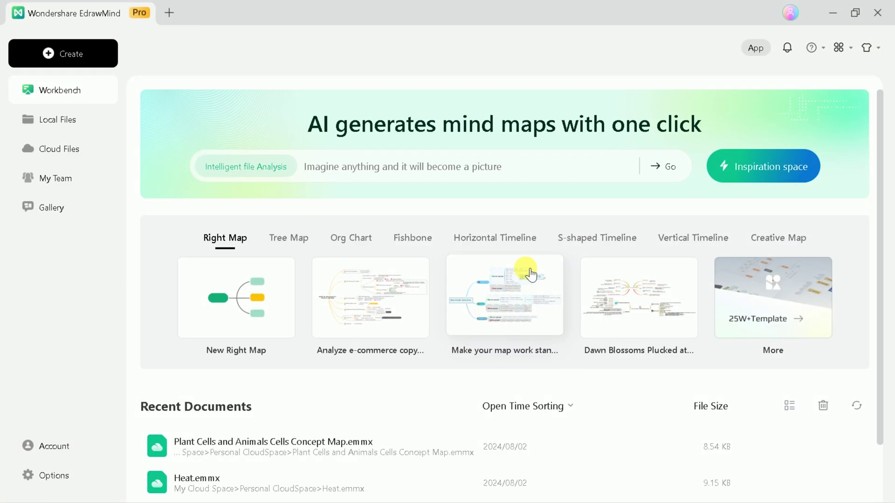
{"action": "scroll", "coordinate": [536, 273], "scroll_direction": "down", "scroll_amount": 1}
{"action": "scroll", "coordinate": [541, 281], "scroll_direction": "up", "scroll_amount": 1}
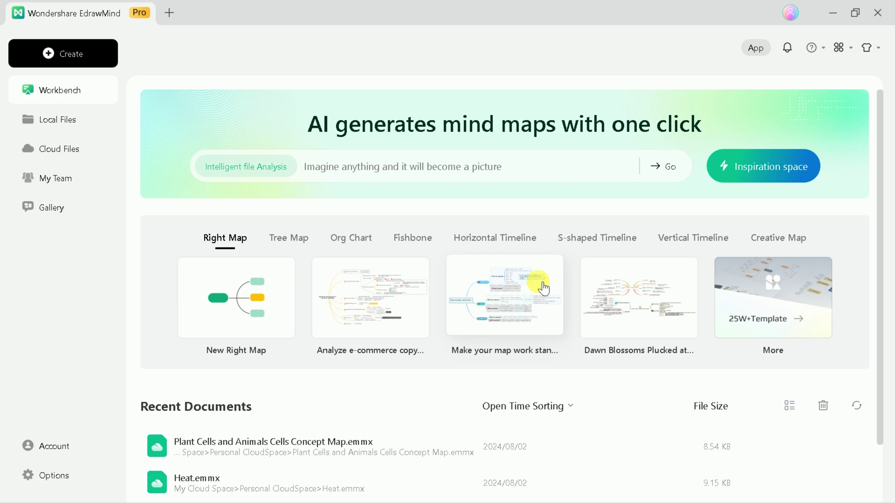